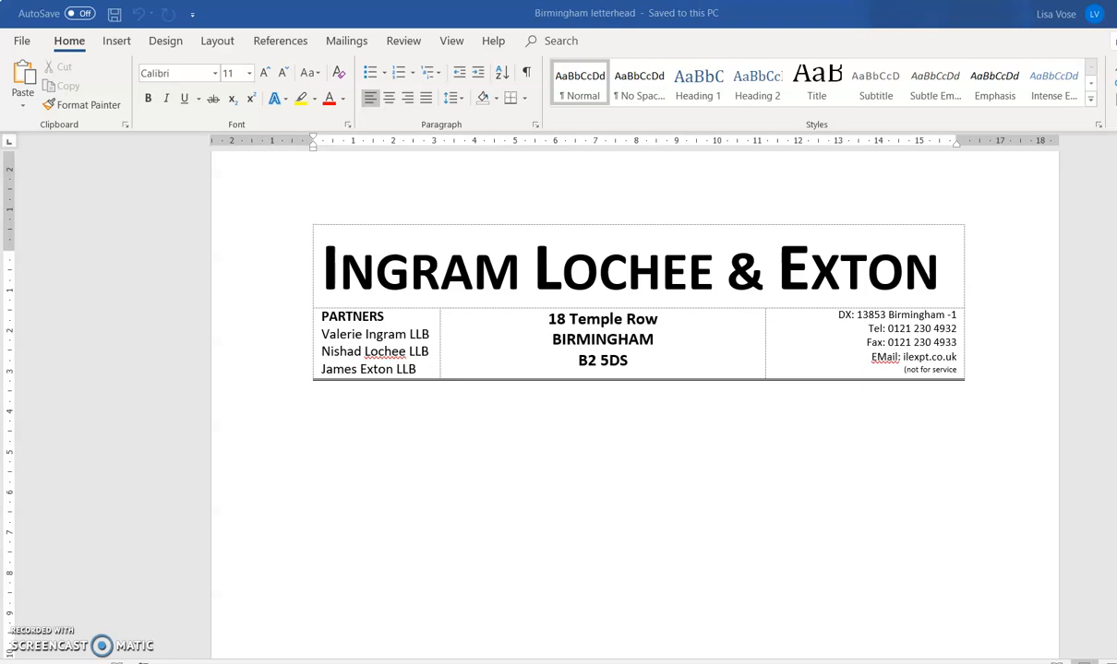
# - Type the 'Our Ref:' line with the case reference under the letterhead
pyautogui.click(329, 402)
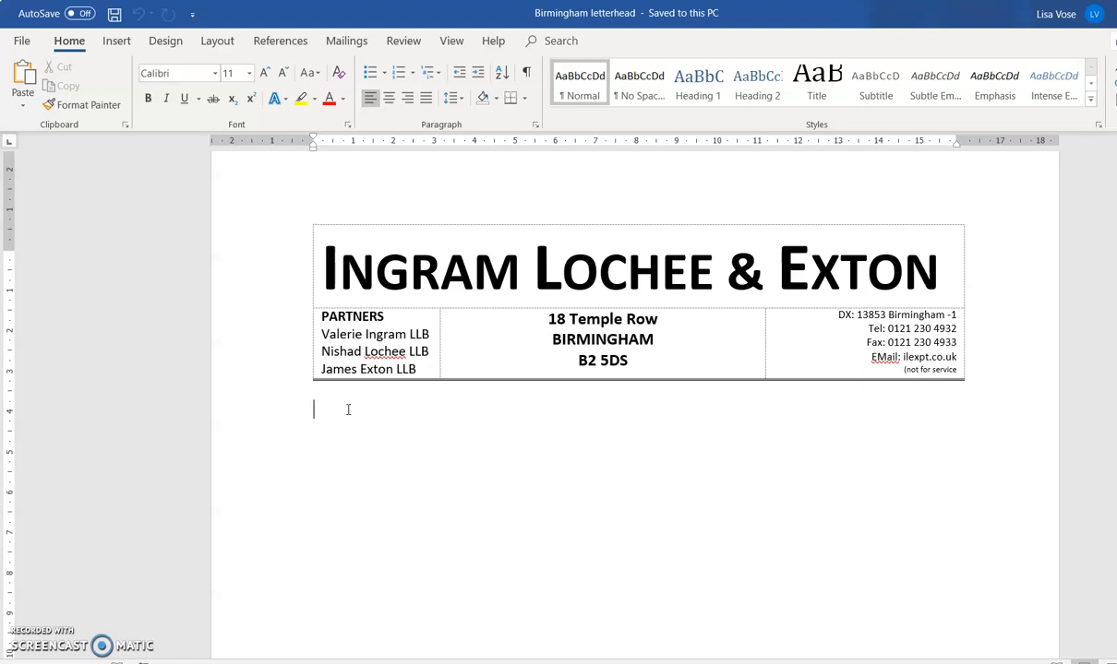
pyautogui.write('LOur')
pyautogui.press('BackSpace')
pyautogui.press('BackSpace')
pyautogui.press('BackSpace')
pyautogui.press('BackSpace')
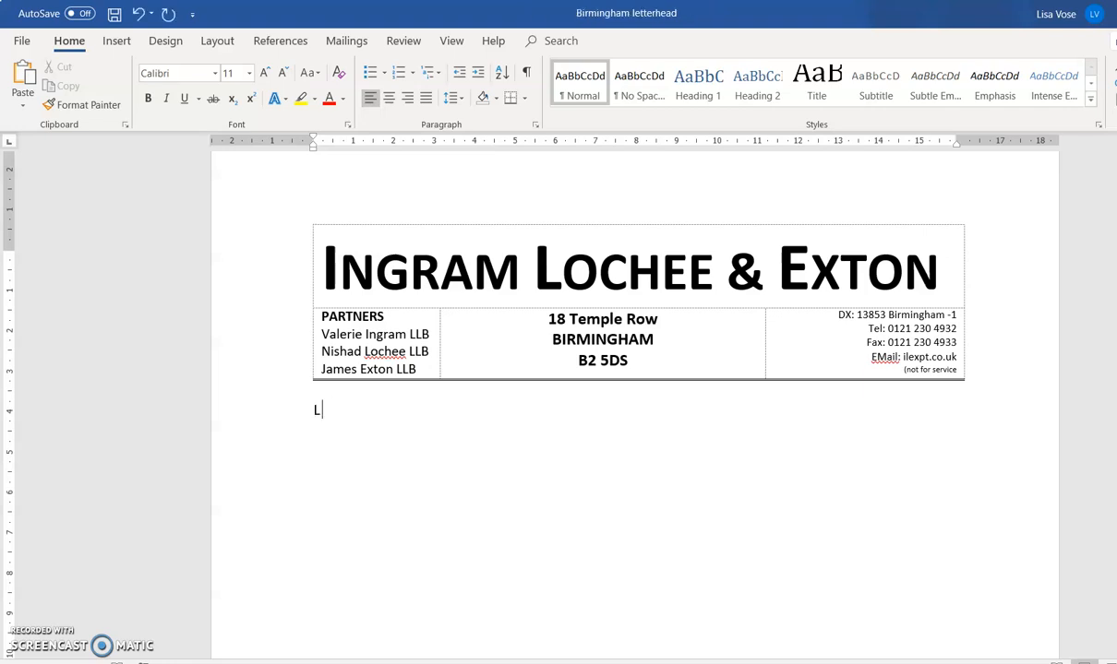
pyautogui.write('Our Ref:')
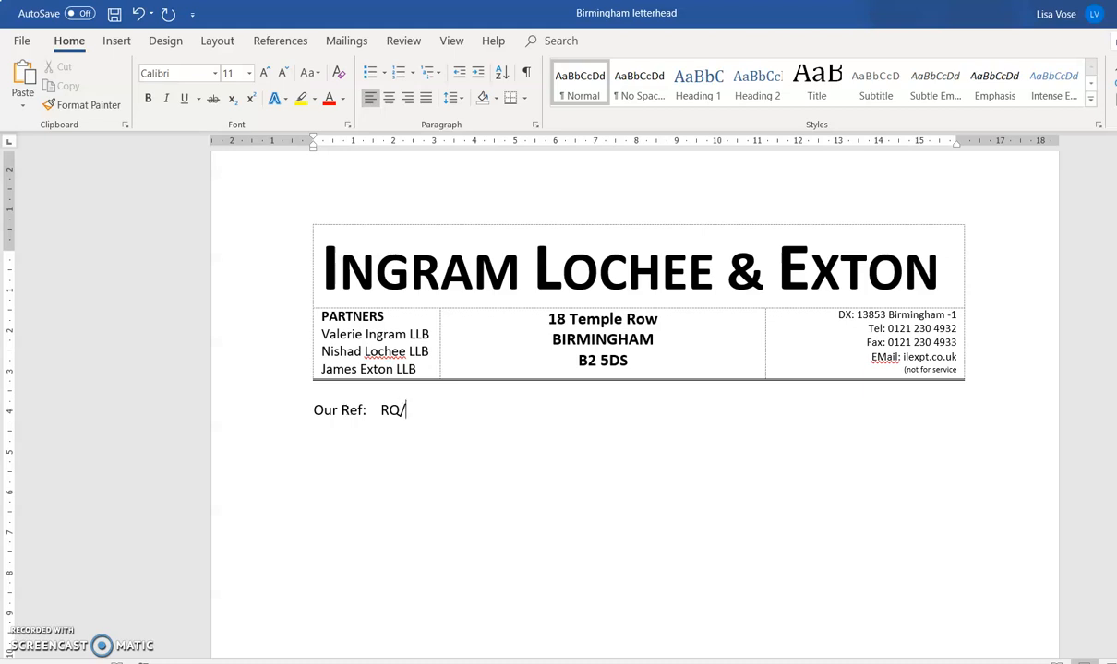
pyautogui.press('Tab')
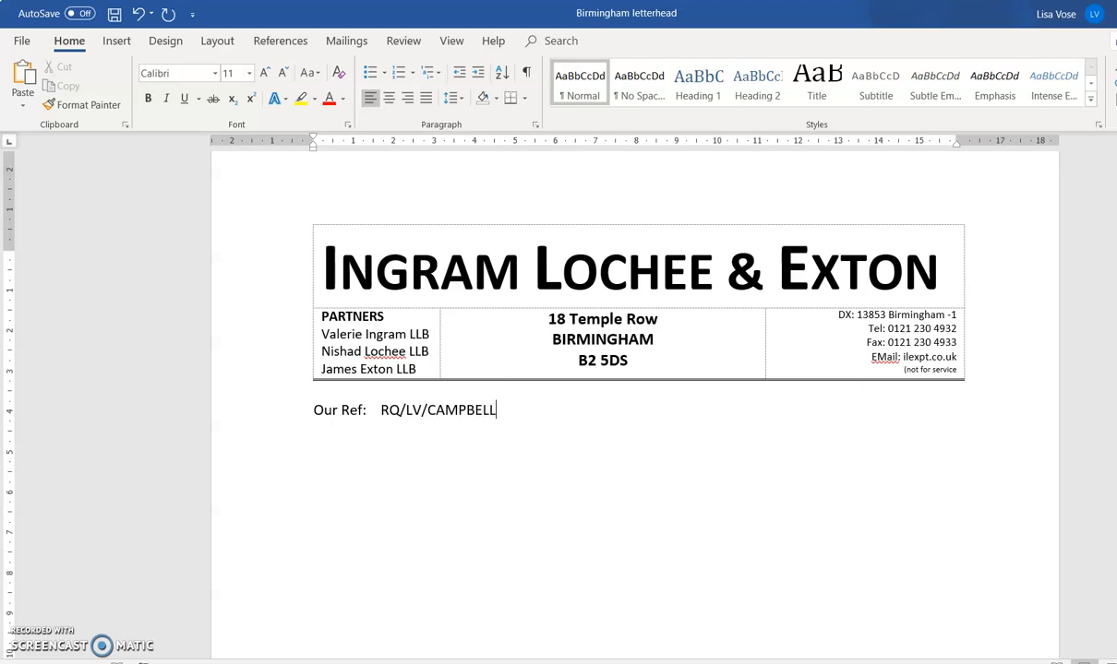
# - Add the date 30 March 2019 on the line below the reference
pyautogui.press('Return')
pyautogui.write('30 March ')
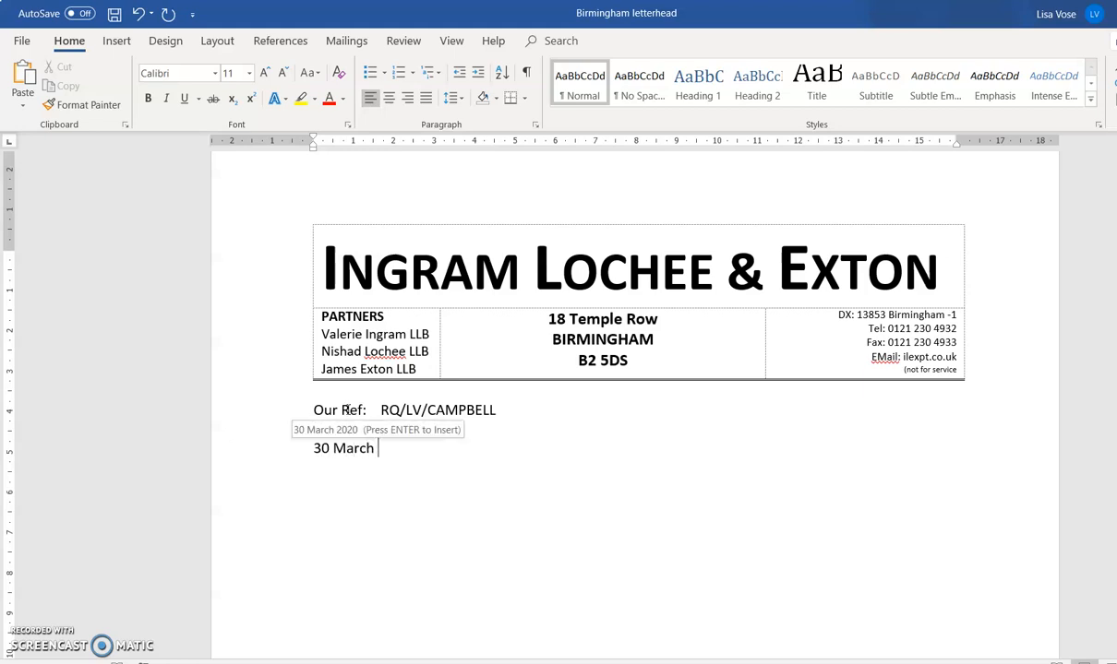
pyautogui.write('2019')
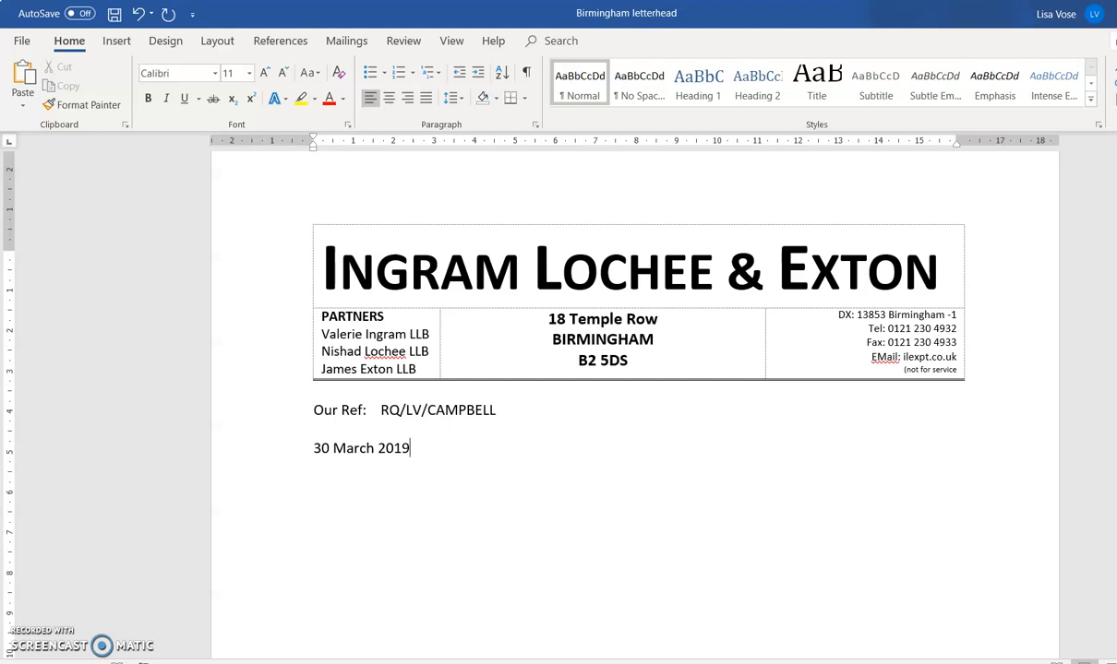
pyautogui.press('Return')
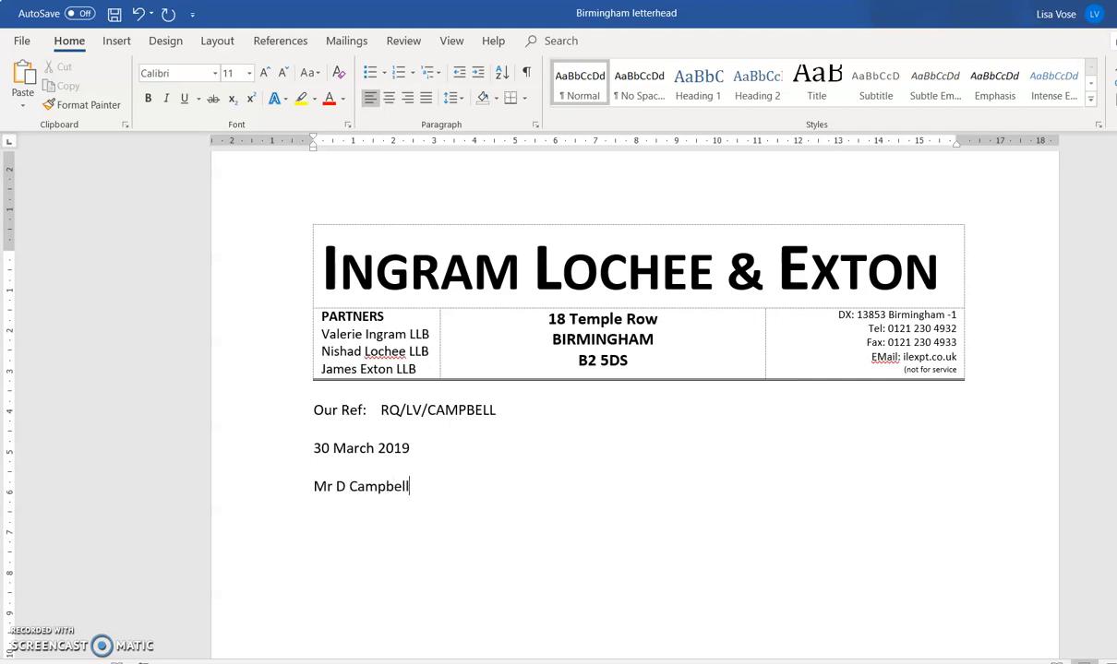
# - Type the recipient's name and postal address below the date, one address part per line
pyautogui.press('Return')
pyautogui.press('Return')
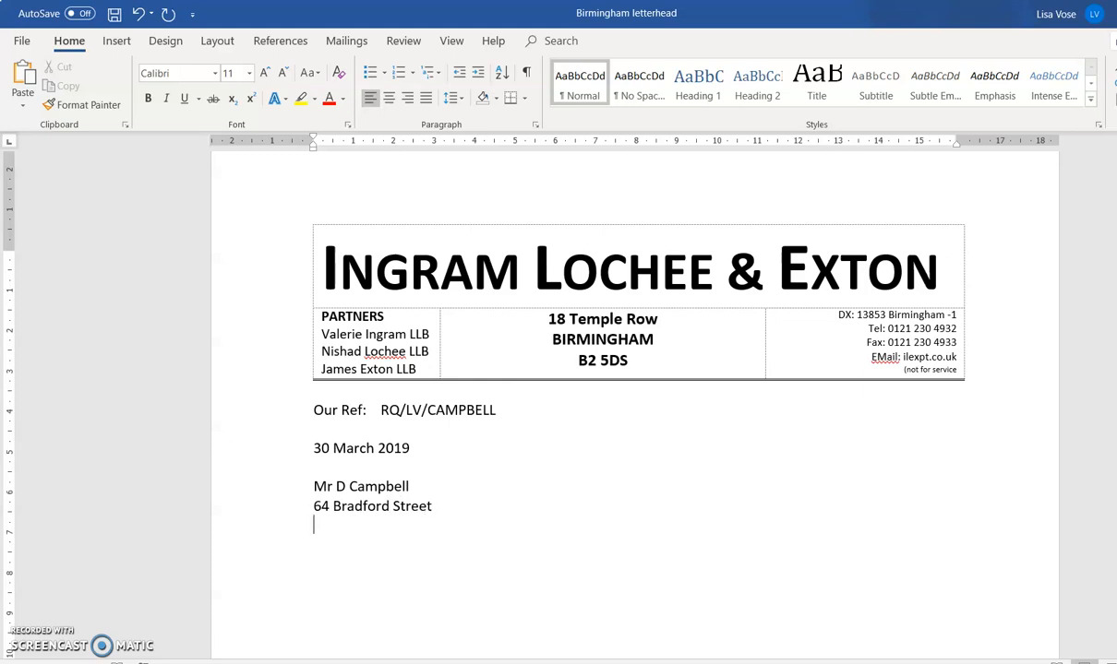
pyautogui.press('Return')
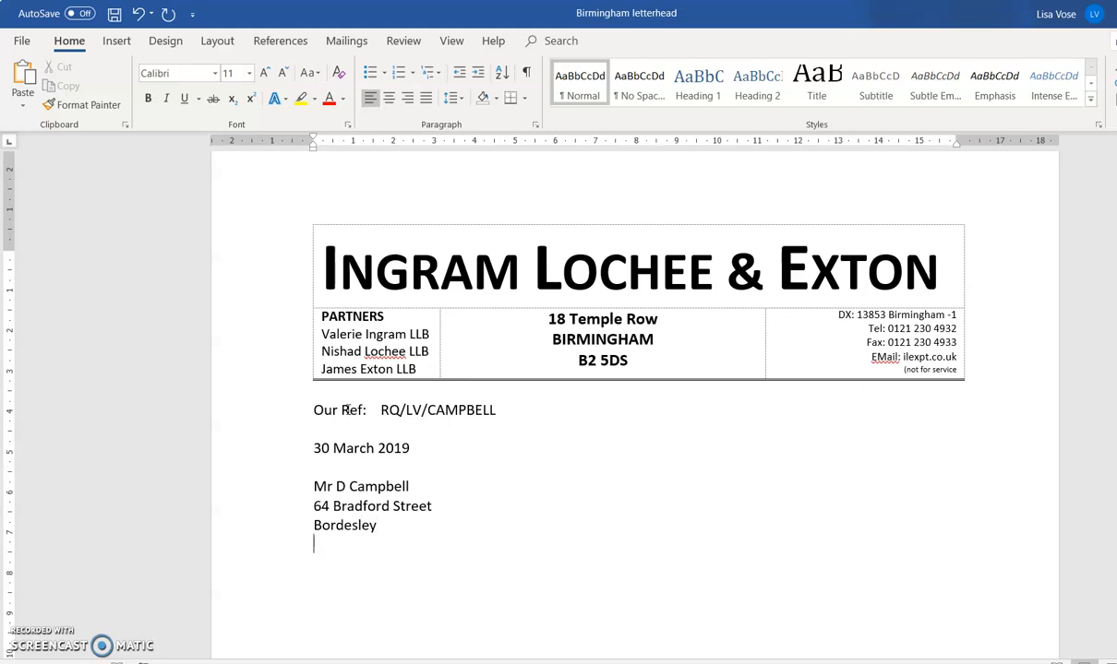
pyautogui.press('Return')
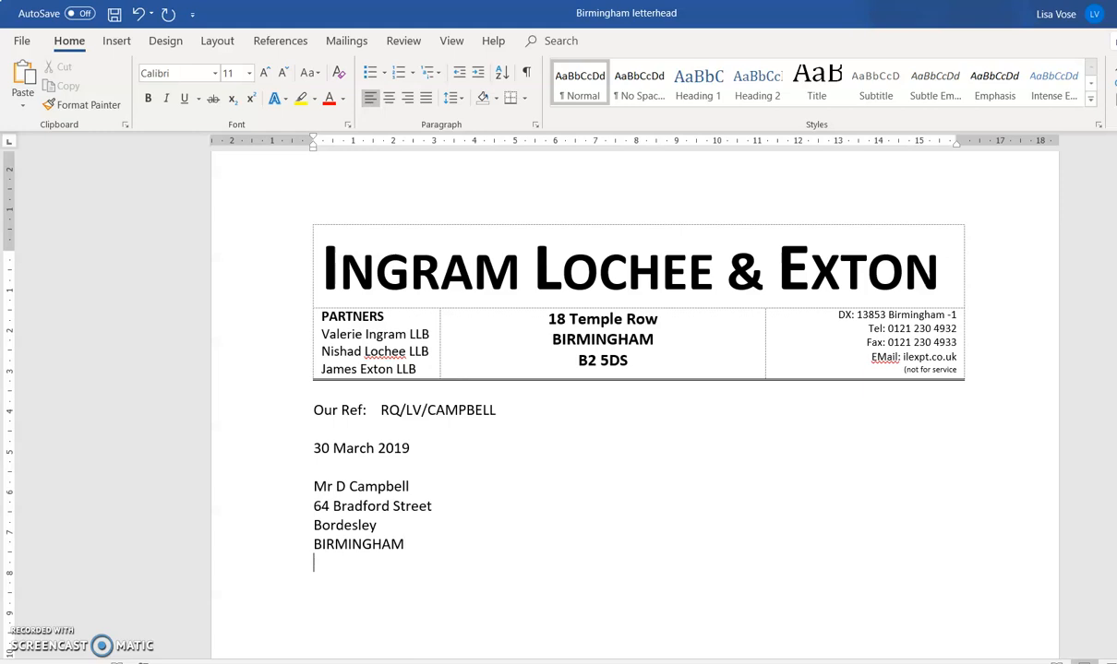
pyautogui.press('BackSpace')
pyautogui.press('BackSpace')
pyautogui.press('BackSpace')
# - Begin the salutation 'Dear Mr' followed by the recipient's surname after a blank line
pyautogui.press('Return')
pyautogui.press('Return')
pyautogui.write('Dear Mr')
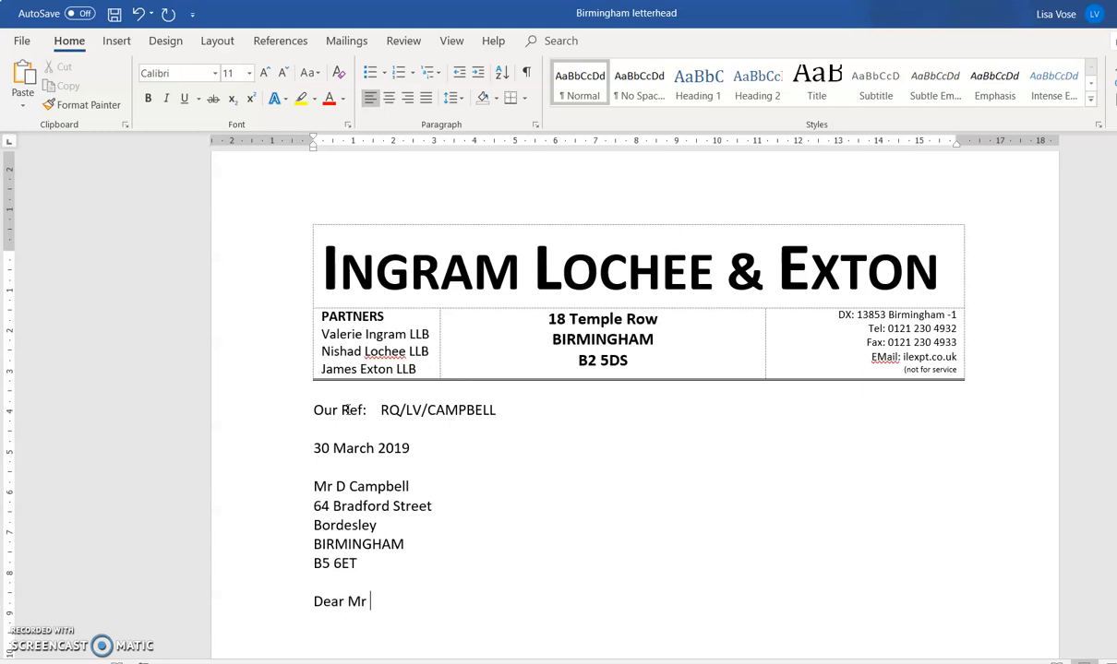
pyautogui.write(' Campb')
pyautogui.press('BackSpace')
# - Finish the surname in the salutation and add the heading YOUR DIVORCE below it in bold
pyautogui.write('pbell')
pyautogui.press('Return')
pyautogui.press('Return')
pyautogui.write('YUR')
pyautogui.press('BackSpace')
pyautogui.press('BackSpace')
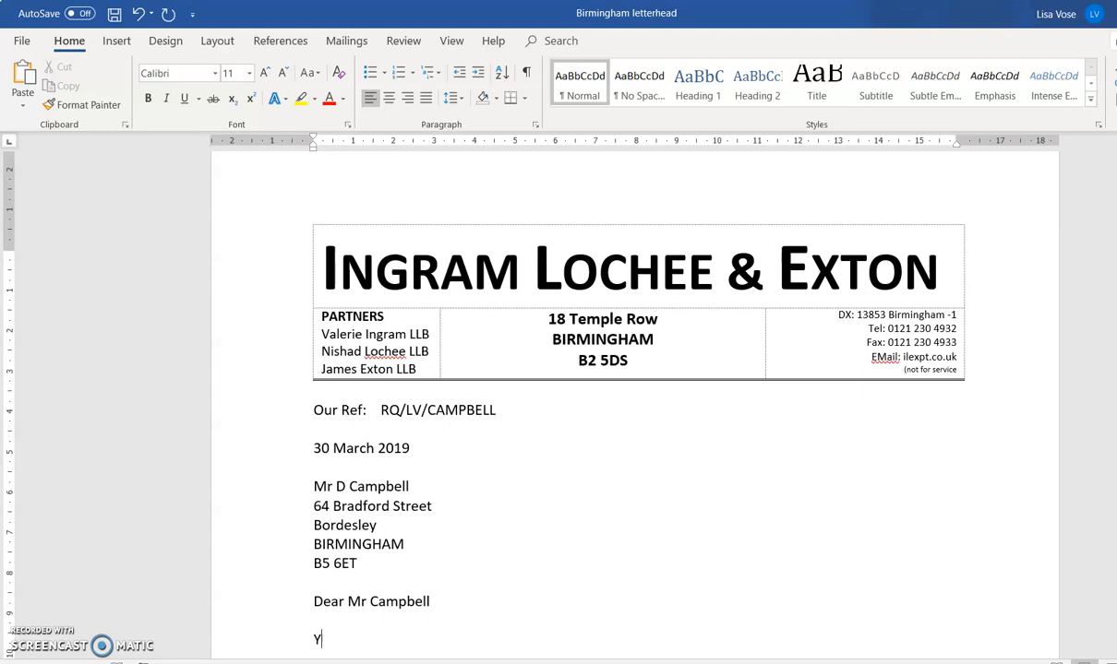
pyautogui.write('OUR DIVORCE')
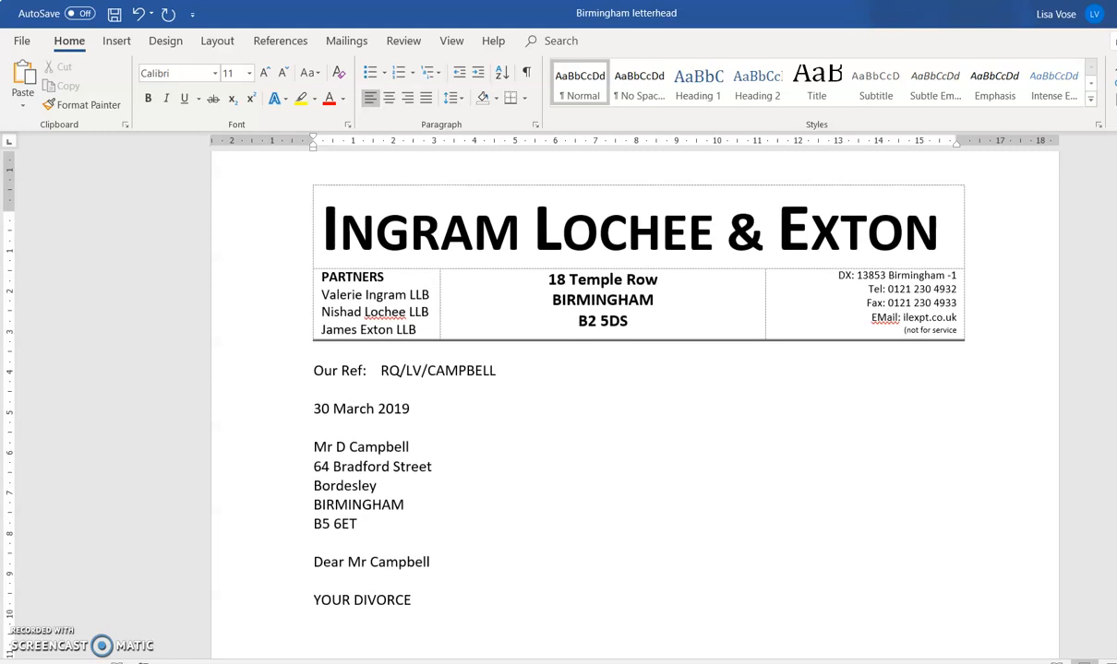
pyautogui.click(271, 604)
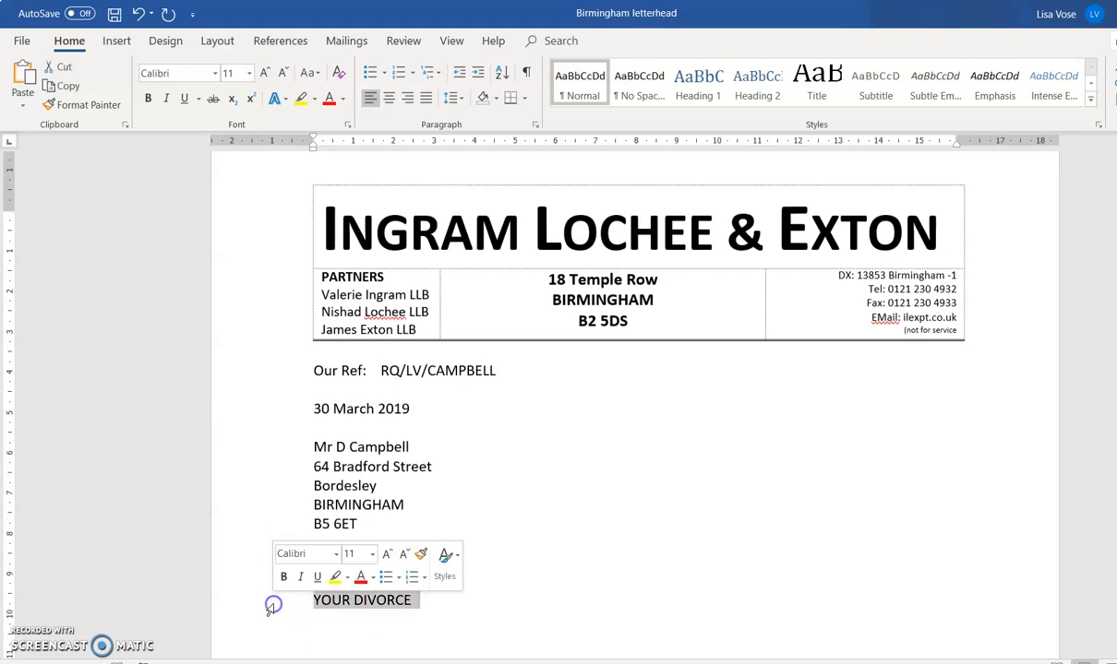
pyautogui.click(148, 98)
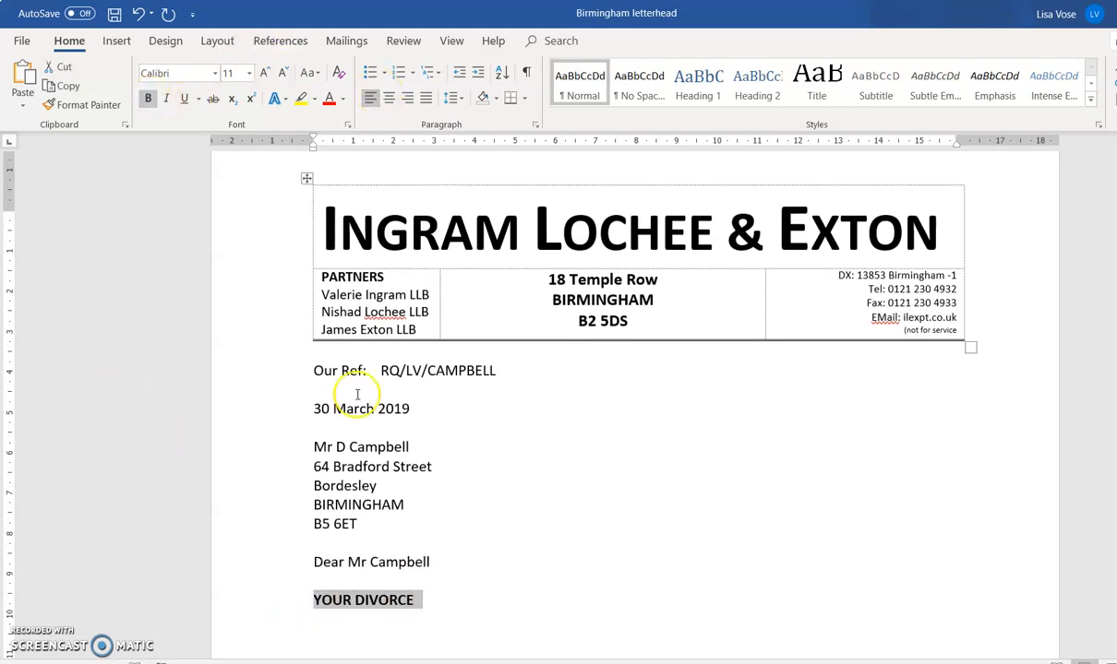
pyautogui.click(317, 640)
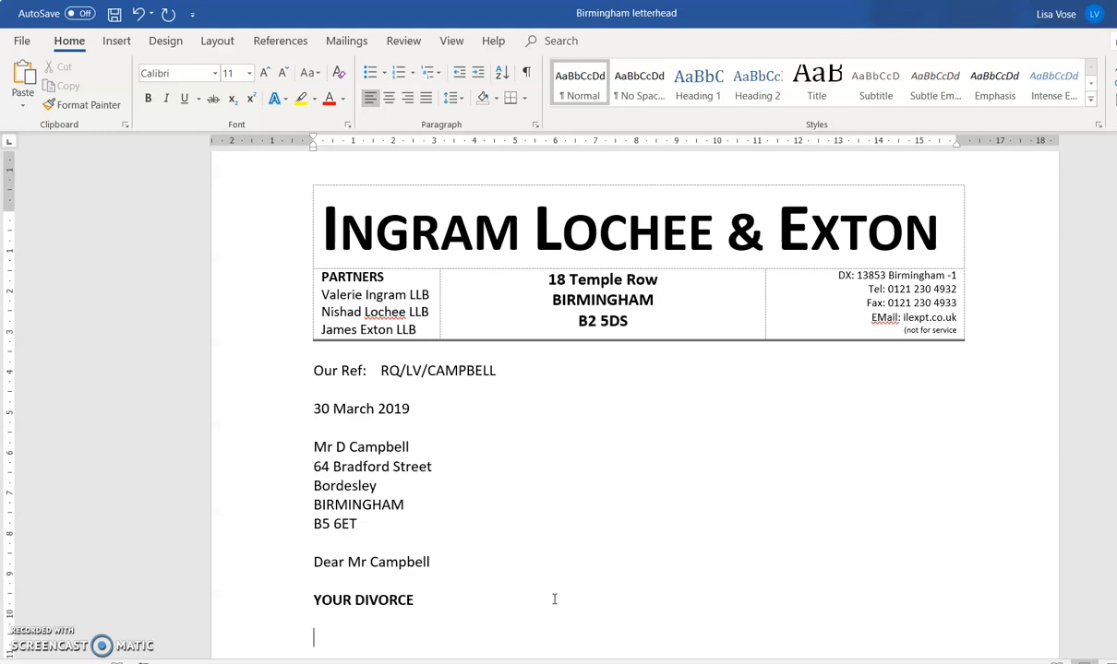
# - Type the paragraph saying the wife intends to apply to the Family Court for child arrangements
pyautogui.write('We have now ')
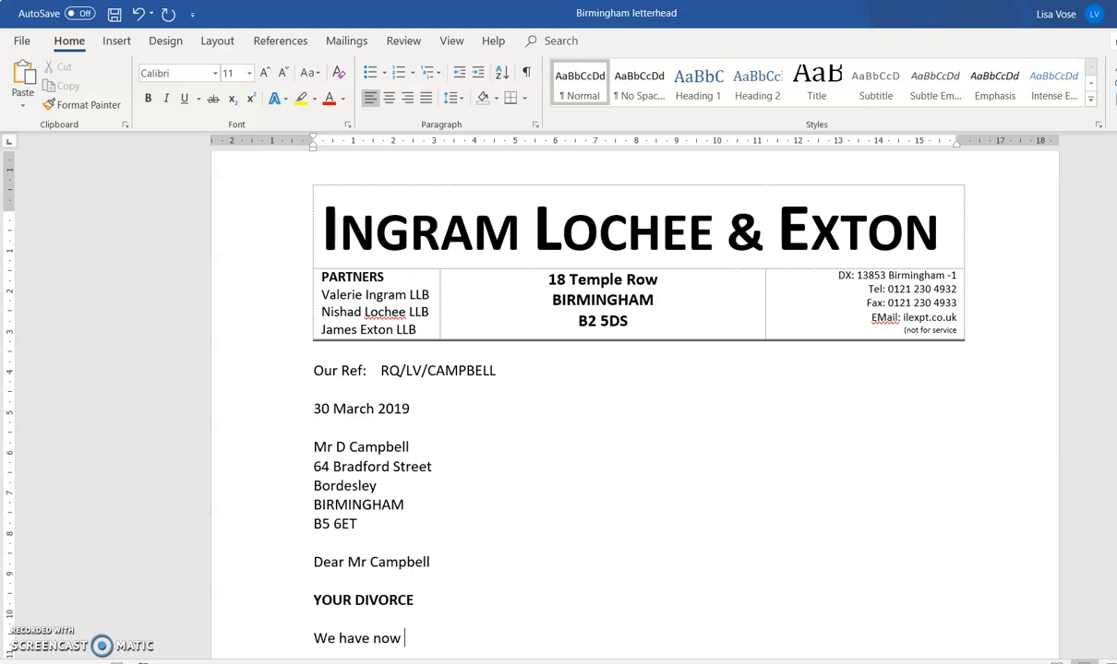
pyautogui.write('received a letter from')
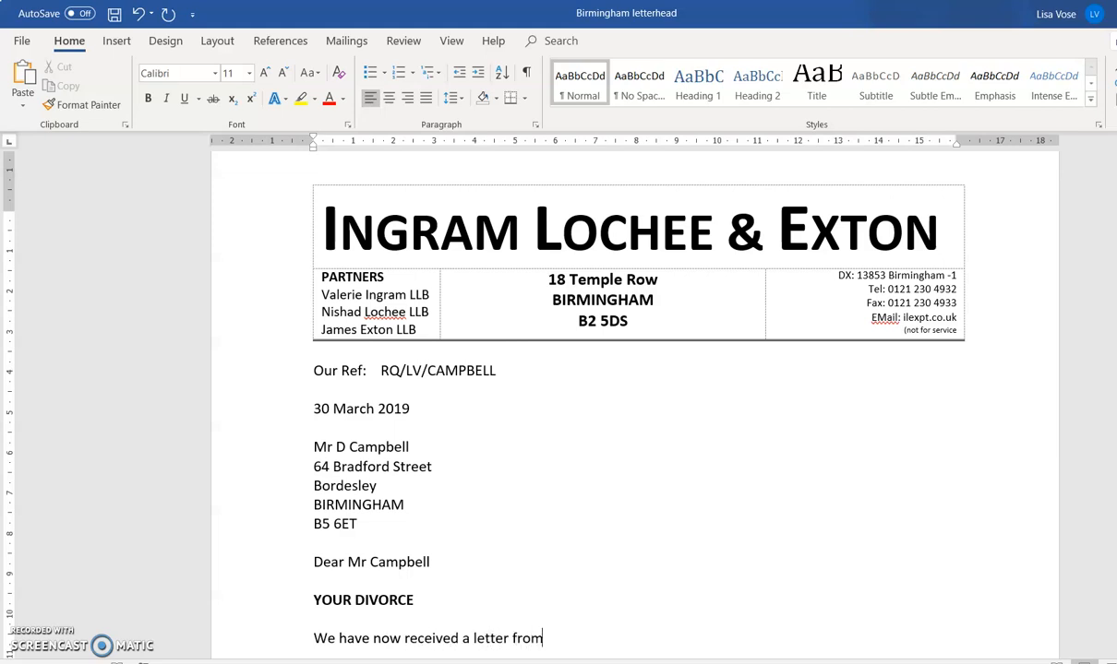
pyautogui.write(' your wife')
pyautogui.write("'s solicit")
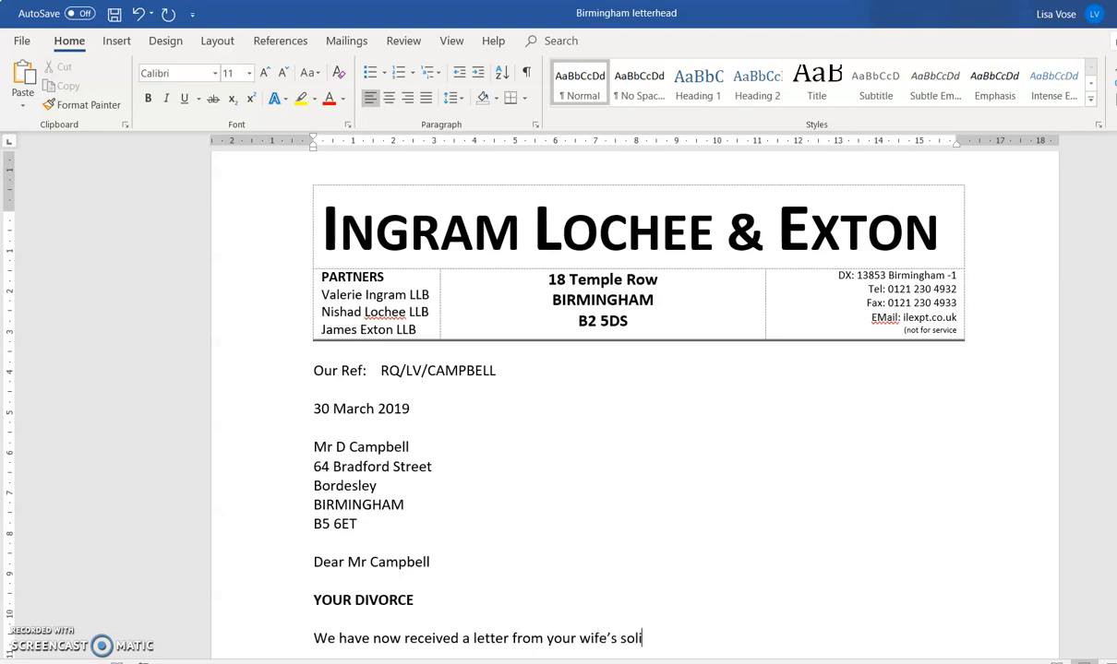
pyautogui.write('ors stating that she i')
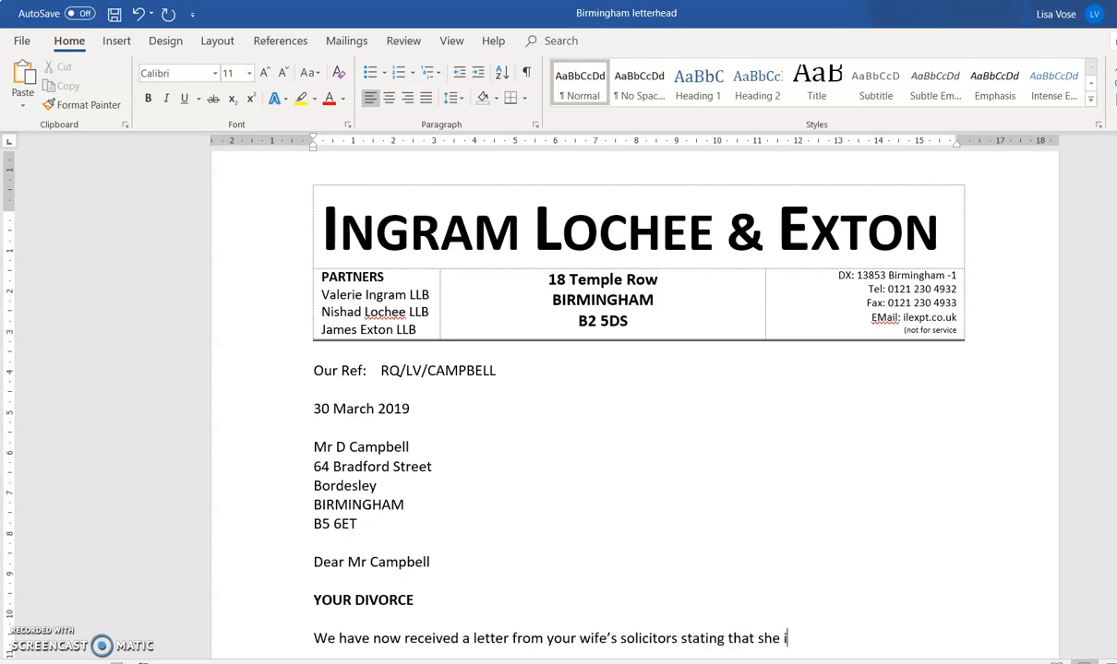
pyautogui.write('ntends to app')
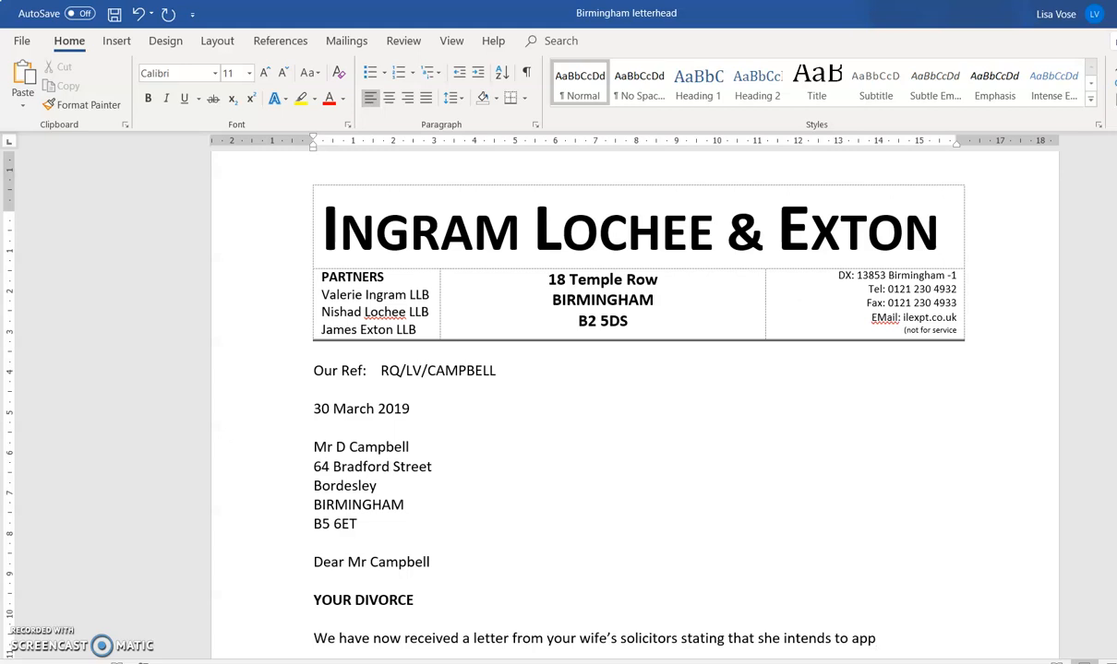
pyautogui.write('ly to the Family COurt')
pyautogui.press('BackSpace')
pyautogui.press('BackSpace')
pyautogui.press('BackSpace')
pyautogui.press('BackSpace')
pyautogui.write('ourt')
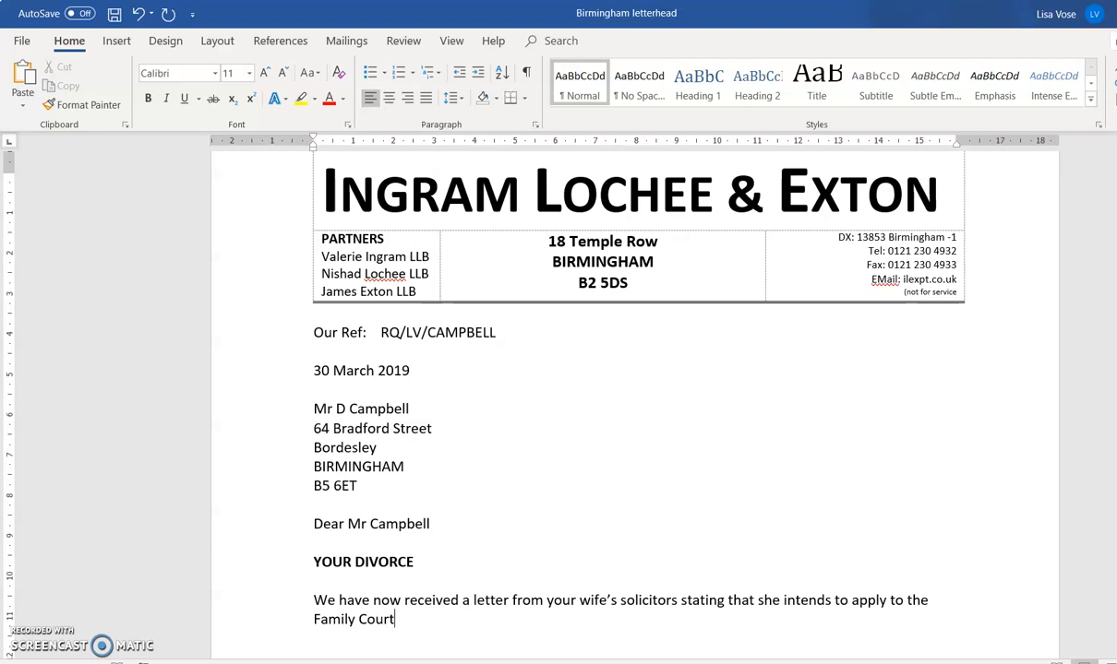
pyautogui.write(' for child arrangmwen')
pyautogui.press('BackSpace')
pyautogui.press('BackSpace')
pyautogui.press('BackSpace')
pyautogui.press('BackSpace')
pyautogui.press('BackSpace')
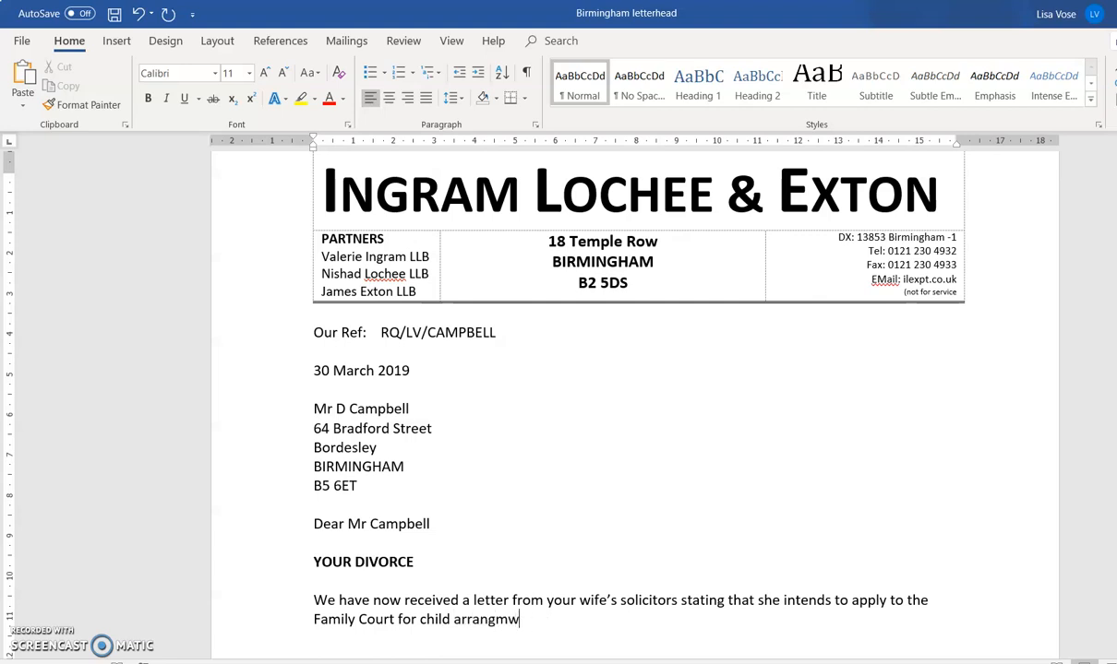
pyautogui.write('ments of ')
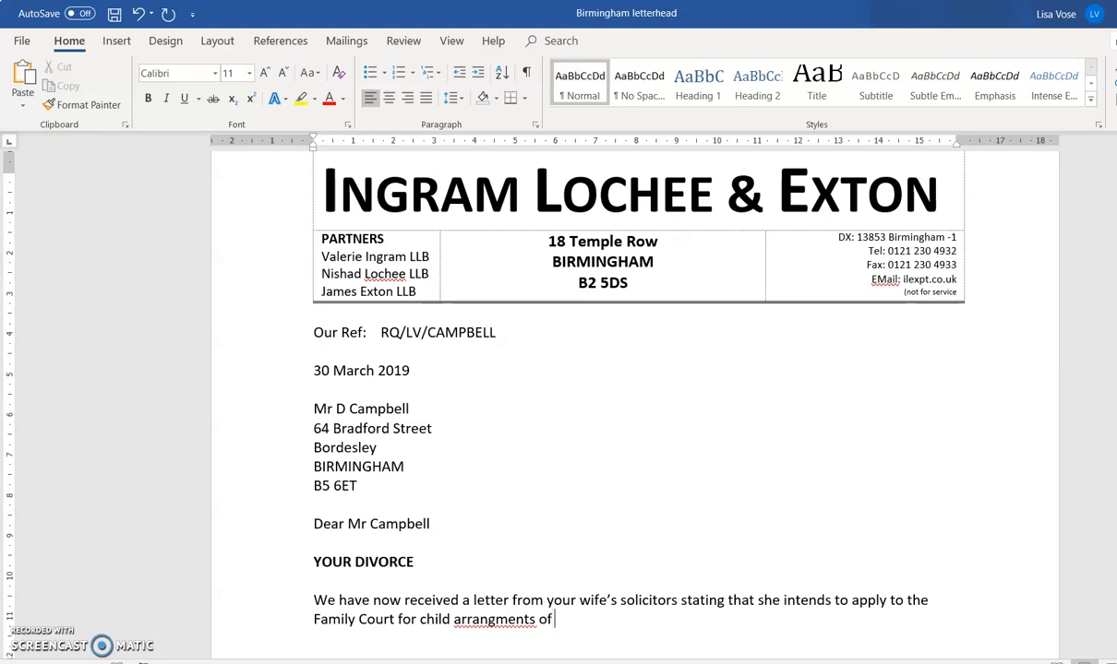
pyautogui.write('your daughyter')
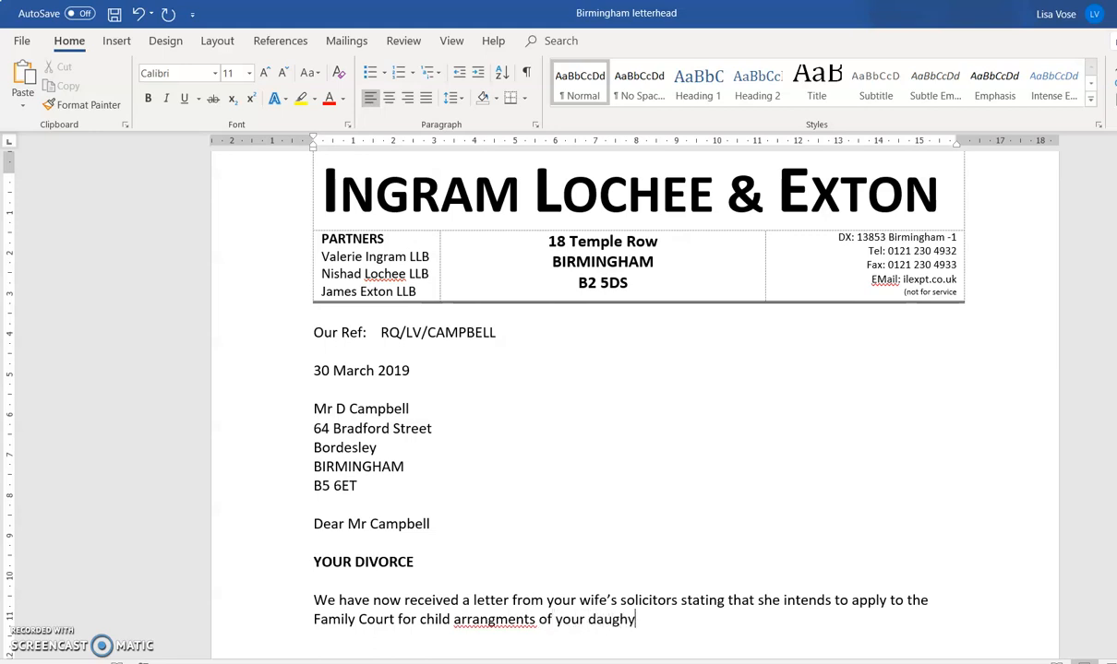
pyautogui.press('BackSpace')
pyautogui.press('BackSpace')
pyautogui.press('BackSpace')
pyautogui.press('BackSpace')
pyautogui.press('BackSpace')
pyautogui.write('hter, Imogen.')
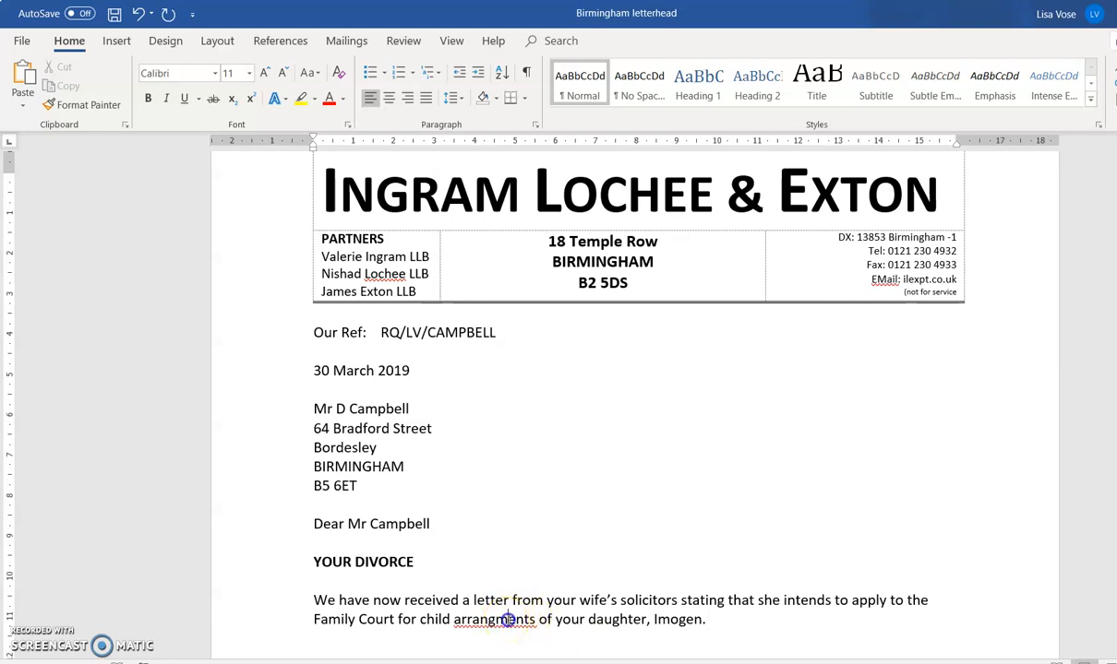
# - Correct the misspelling 'arrangments' to 'arrangements' from the spelling suggestions
pyautogui.doubleClick(507, 621)
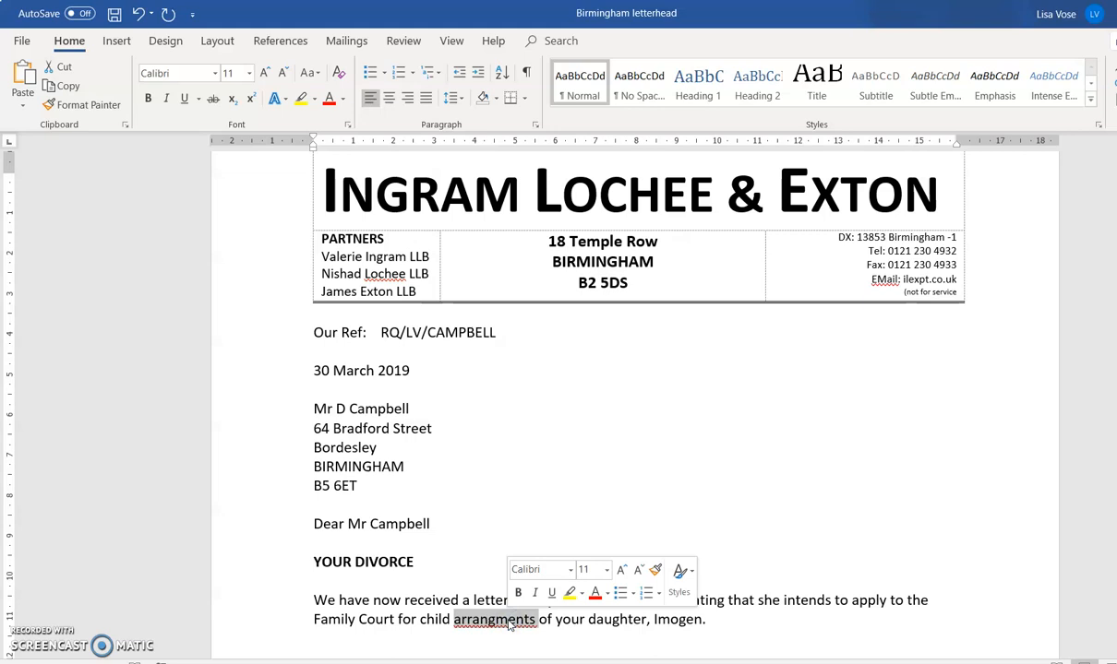
pyautogui.rightClick(485, 617)
pyautogui.click(591, 441)
pyautogui.click(744, 622)
# - Type the paragraph asking the client to telephone the secretary for an appointment to discuss the matter
pyautogui.press('Return')
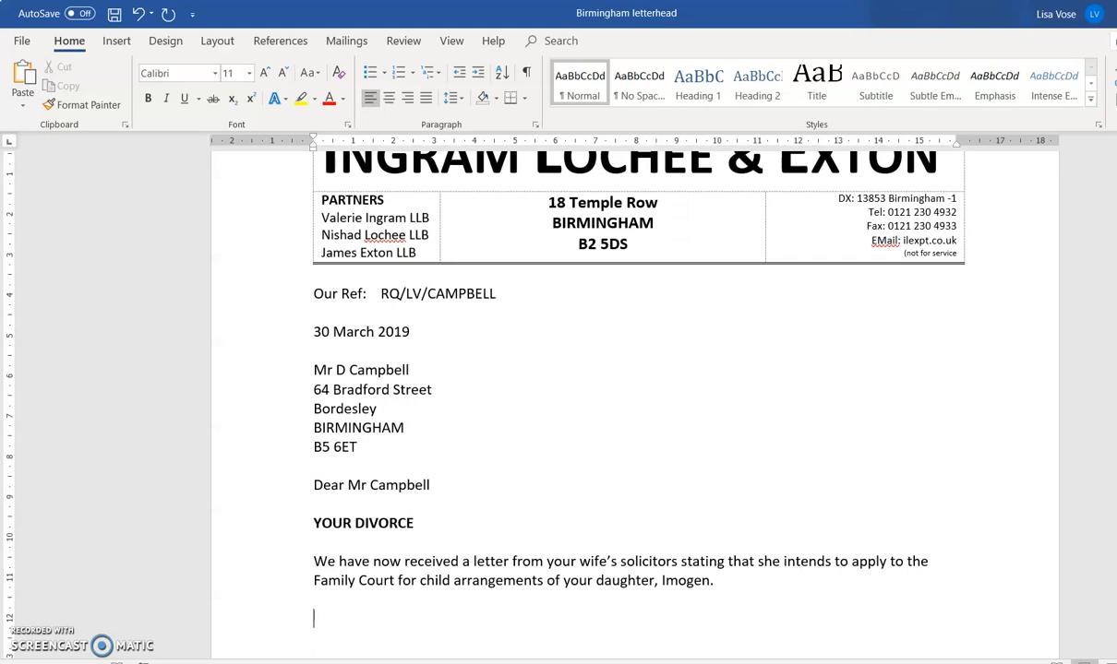
pyautogui.write('Pl')
pyautogui.press('BackSpace')
pyautogui.write('kease')
pyautogui.press('BackSpace')
pyautogui.press('BackSpace')
pyautogui.press('BackSpace')
pyautogui.press('BackSpace')
pyautogui.press('BackSpace')
pyautogui.write('lease telephone ')
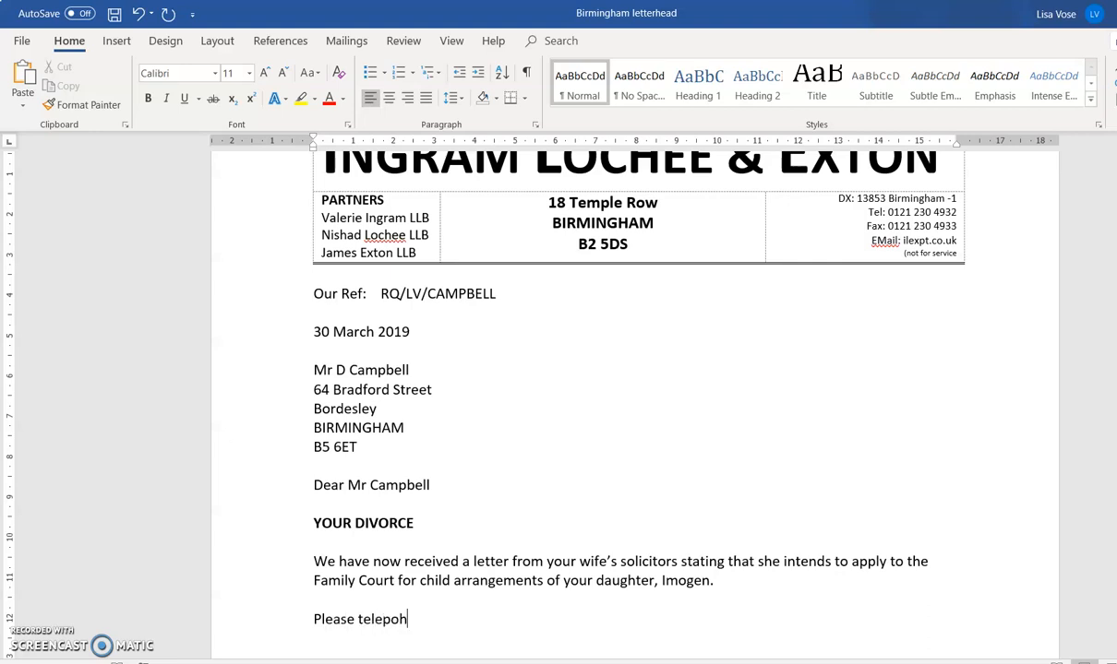
pyautogui.write('my secretary')
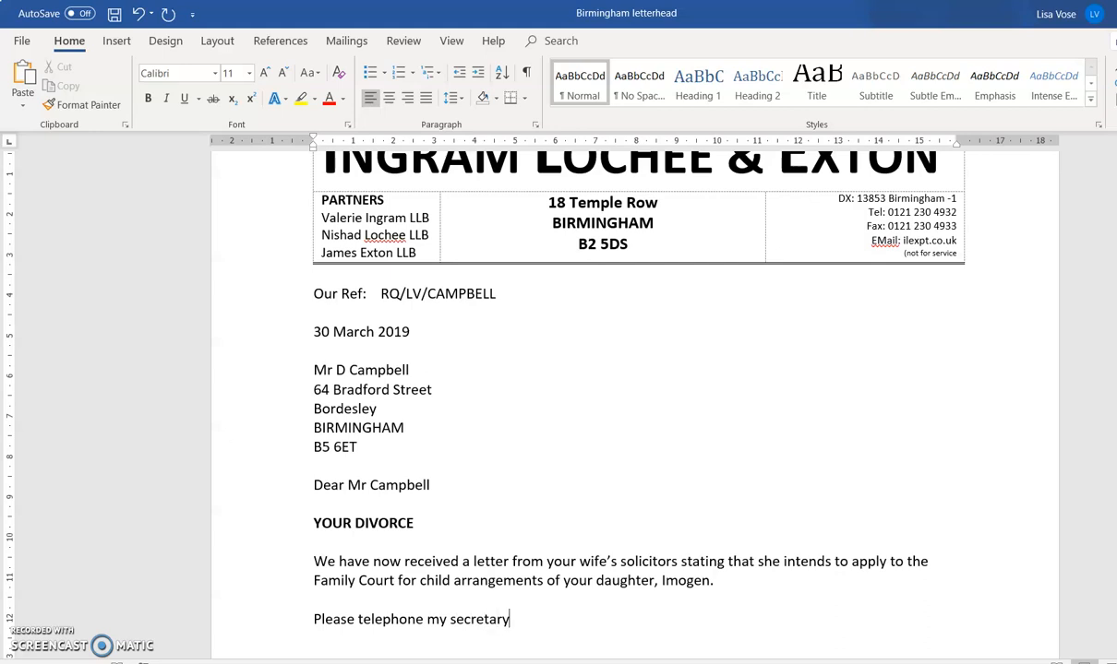
pyautogui.write('make an a')
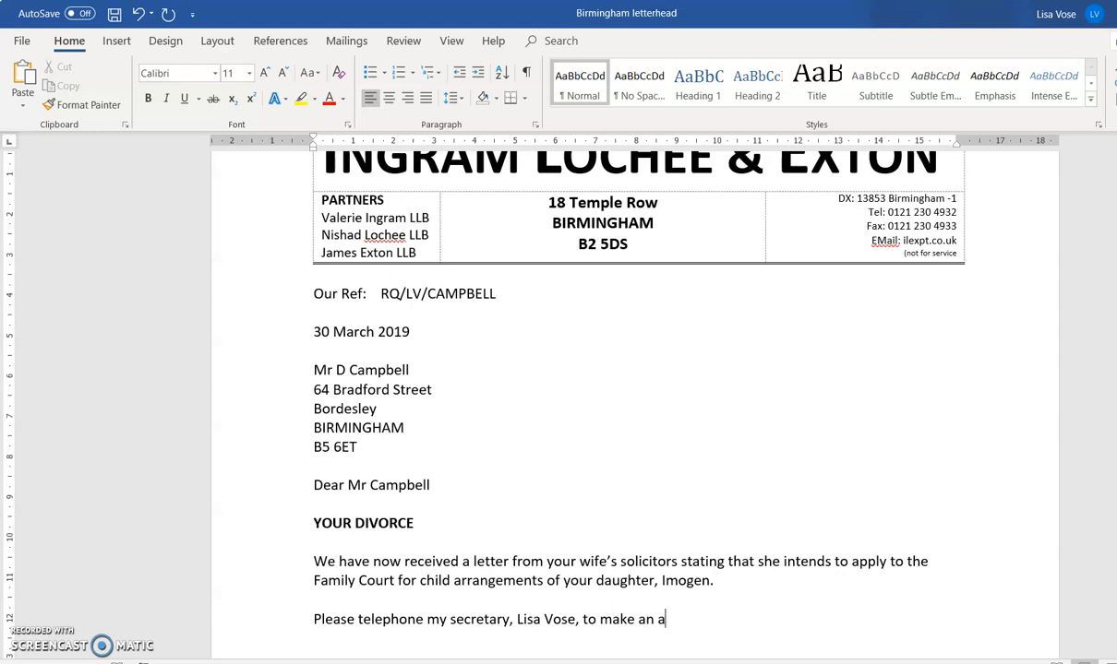
pyautogui.write('ppoitm')
pyautogui.press('BackSpace')
pyautogui.press('BackSpace')
pyautogui.press('BackSpace')
pyautogui.write('intment ')
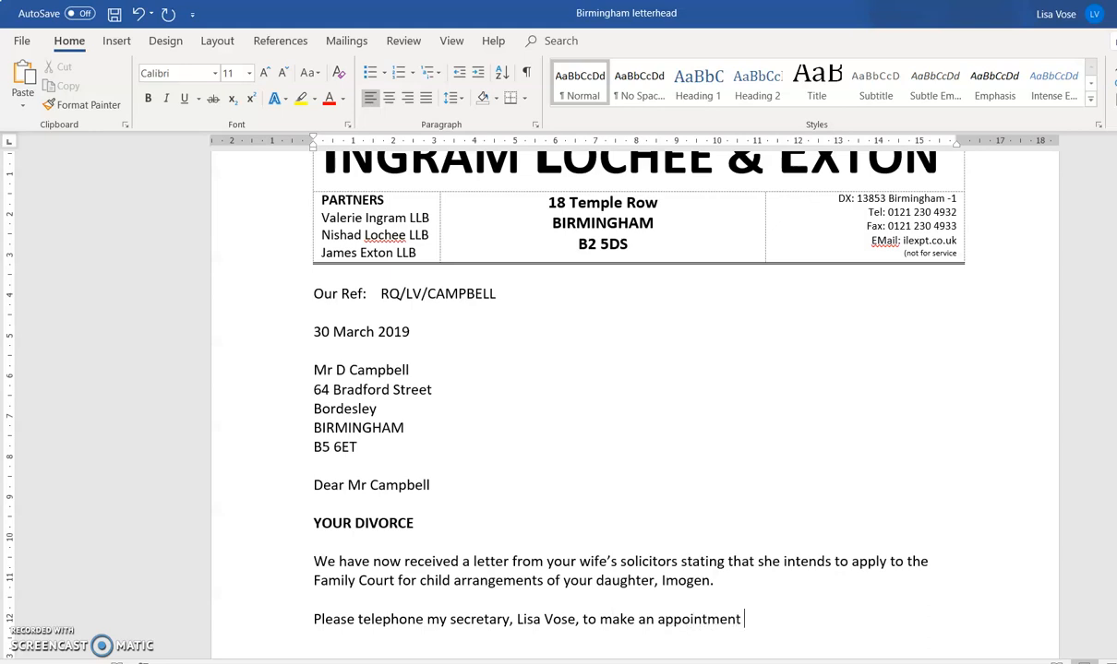
pyautogui.write('to see me in or')
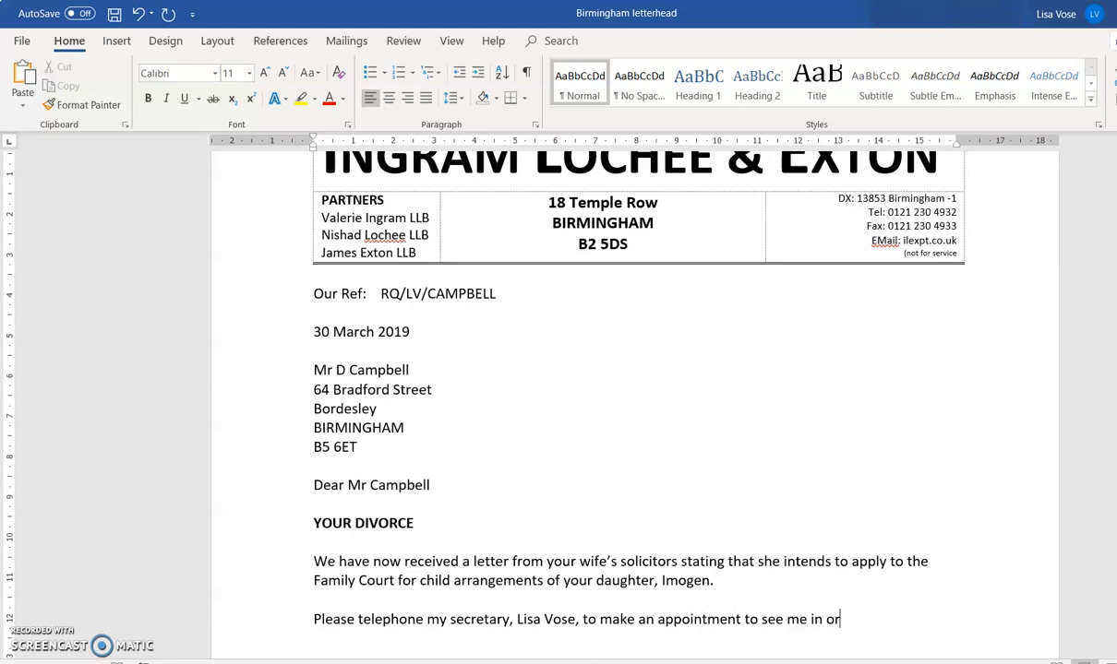
pyautogui.write('der to disu')
pyautogui.press('BackSpace')
pyautogui.write('cuss ')
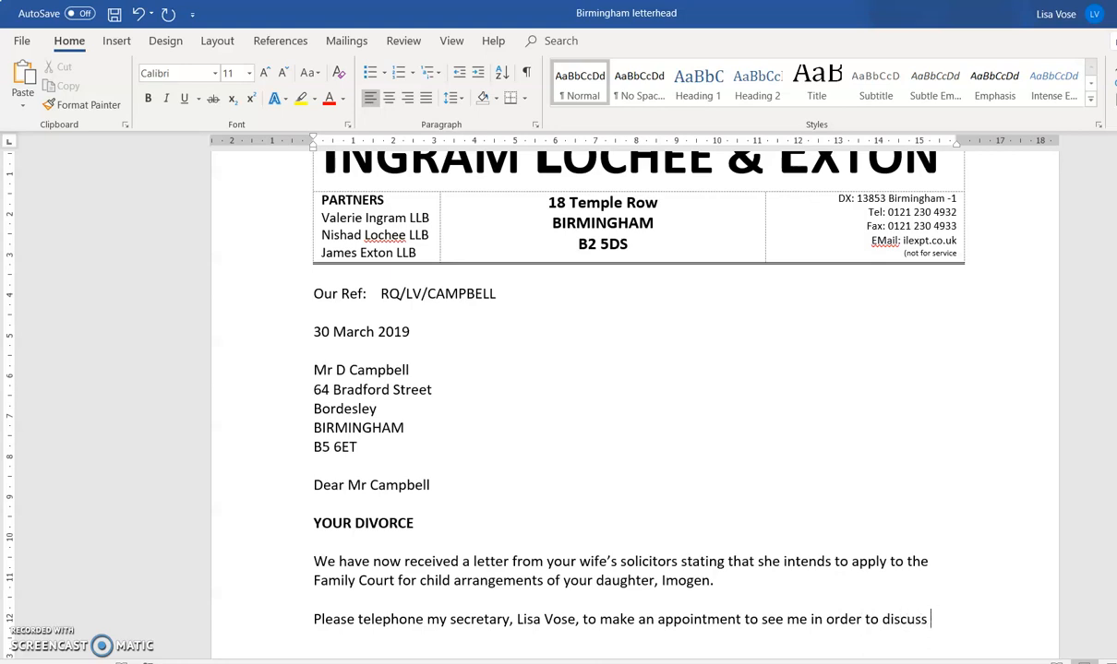
pyautogui.write('the matter.')
pyautogui.press('Return')
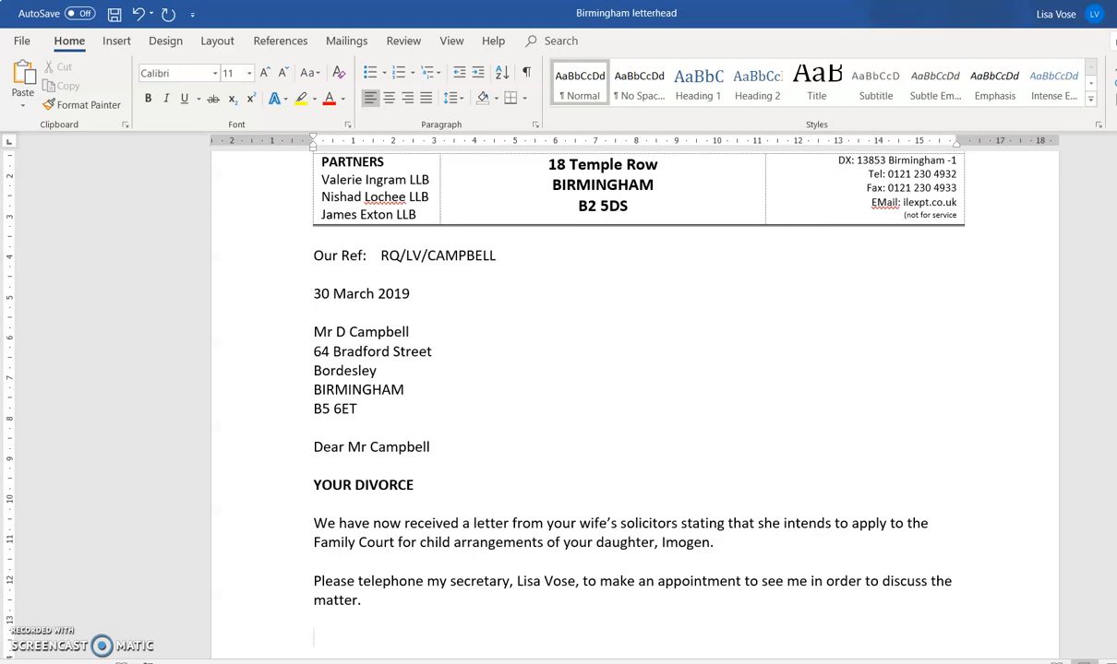
# - Type 'Yours sincerely' with INGRAM LOCHEE & EXTON on the next line, then blank lines
pyautogui.write('Yours sincerely')
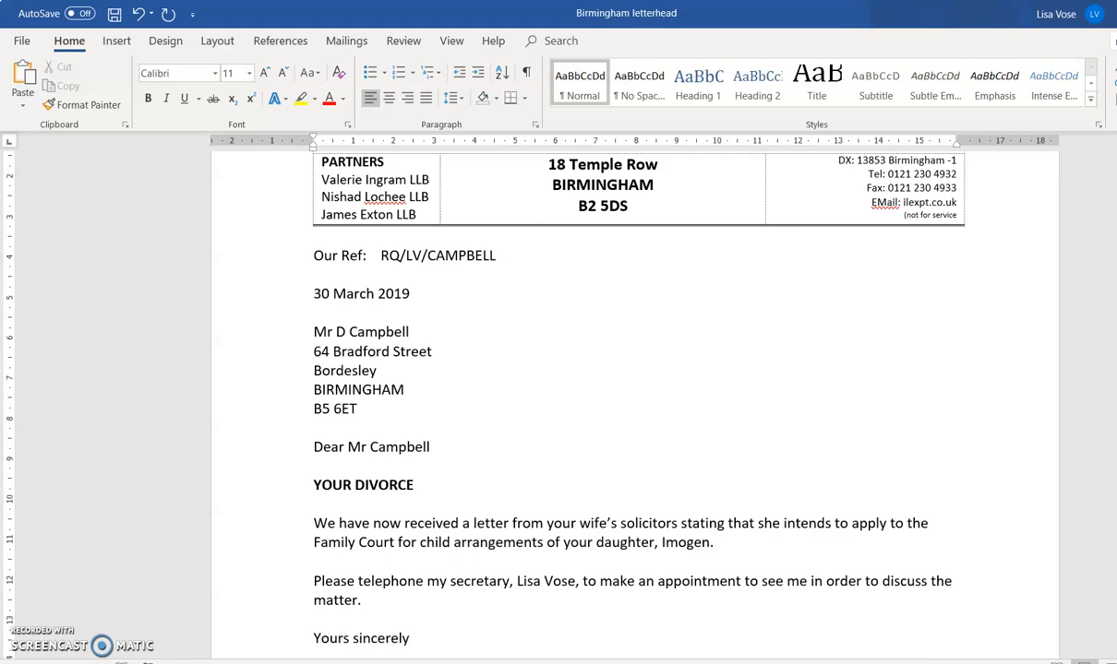
pyautogui.press('Return')
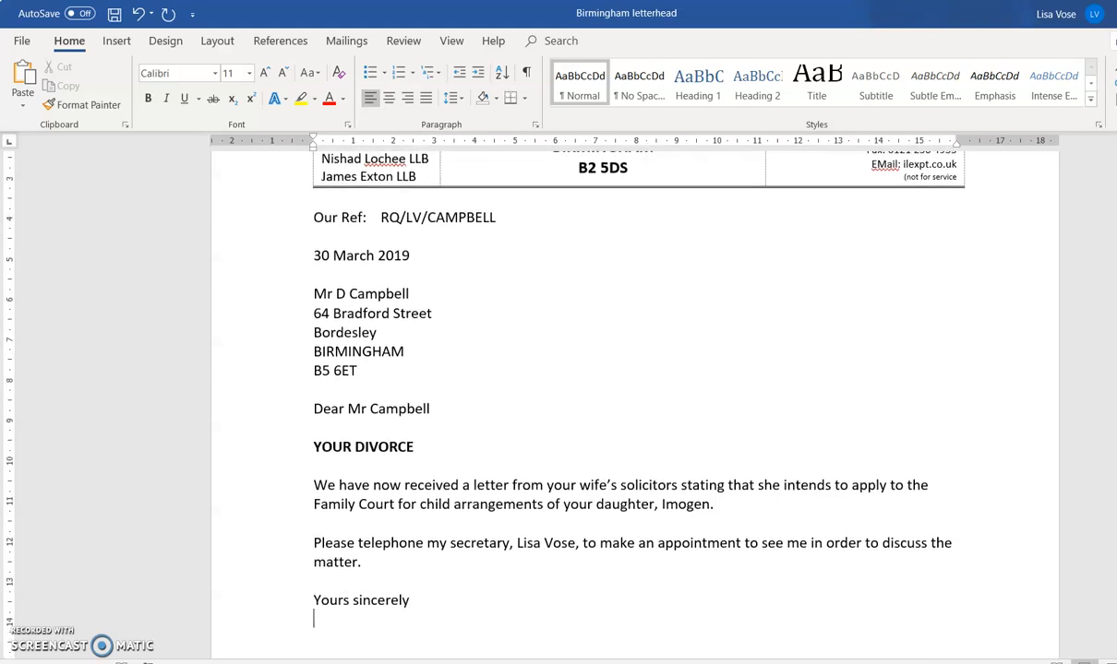
pyautogui.write('INGRAM LOC')
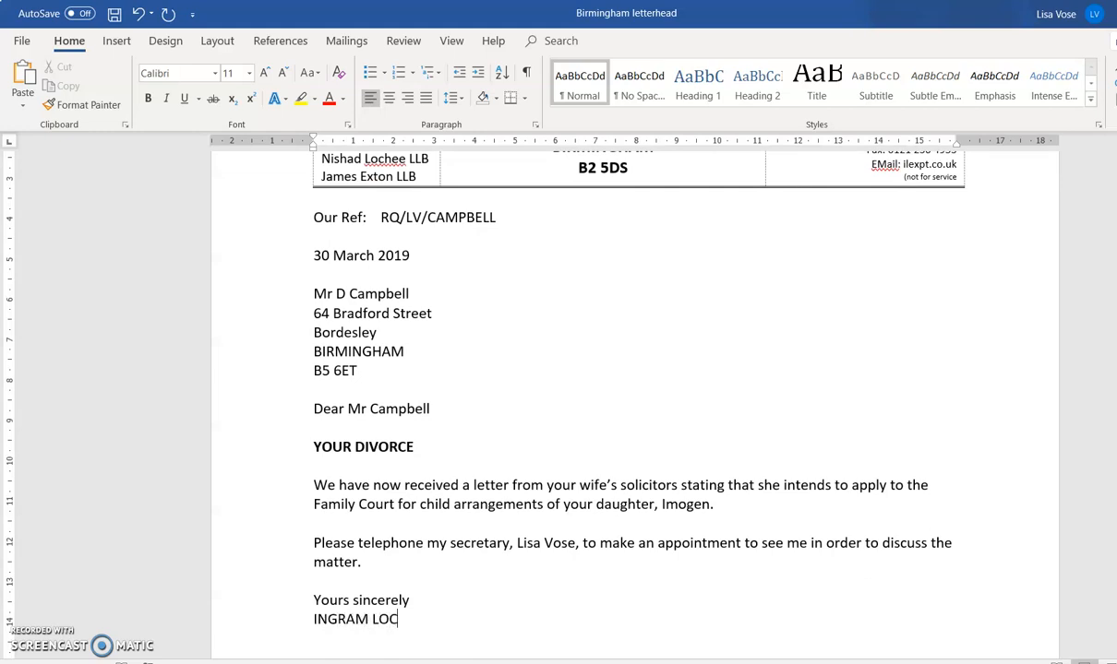
pyautogui.write('HEE & EXTON')
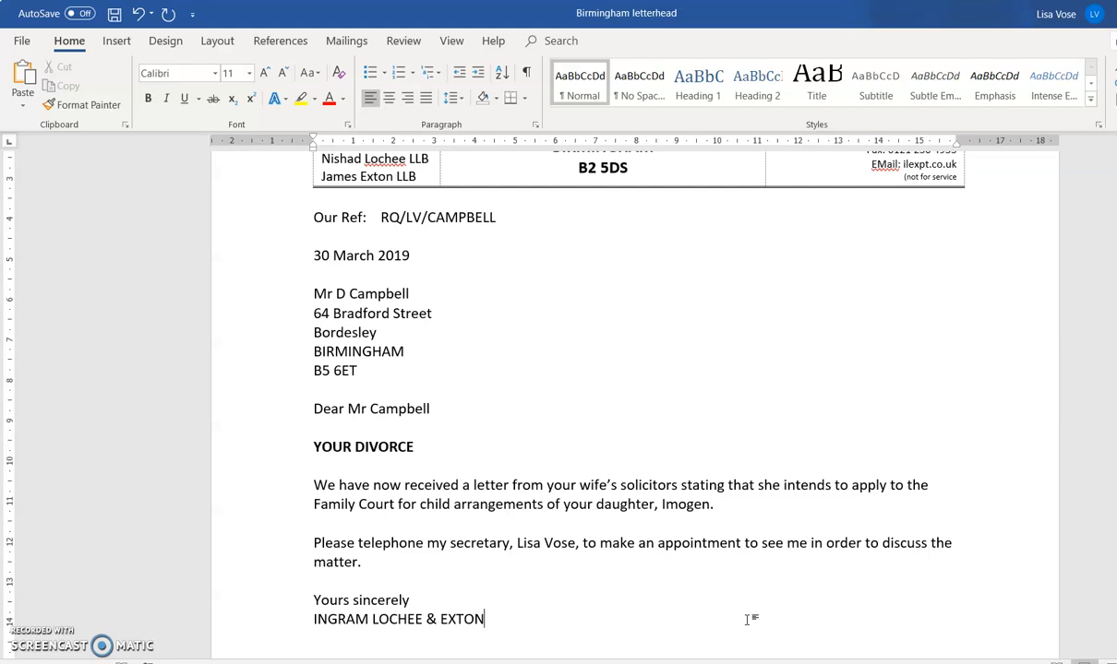
pyautogui.press('Return')
pyautogui.press('Return')
pyautogui.press('Return')
pyautogui.press('Return')
pyautogui.press('Return')
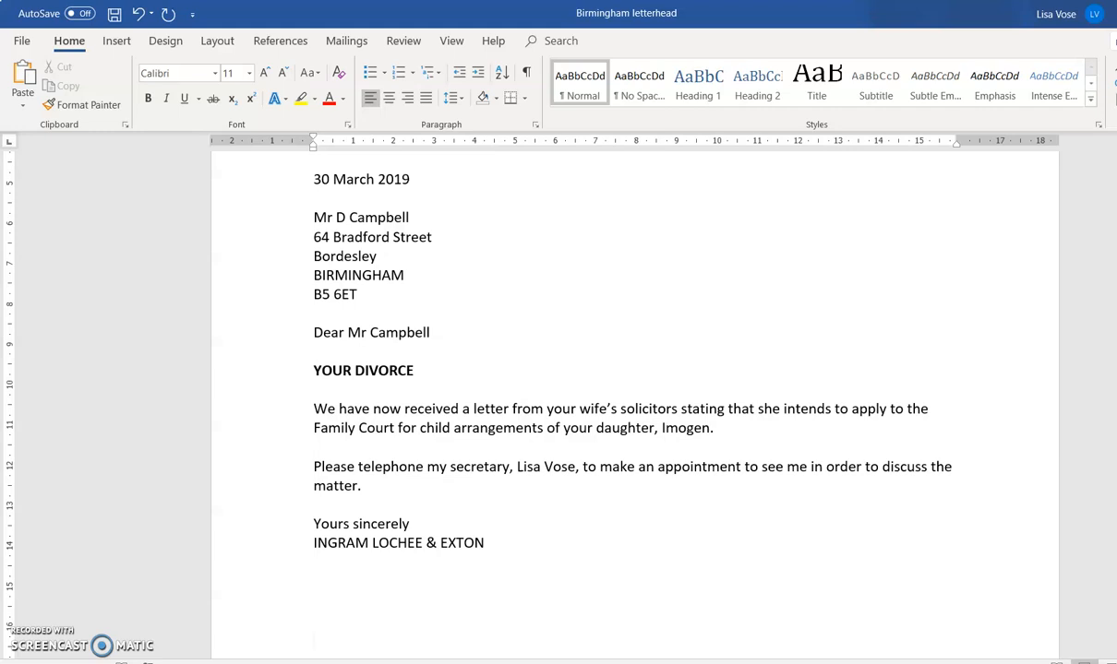
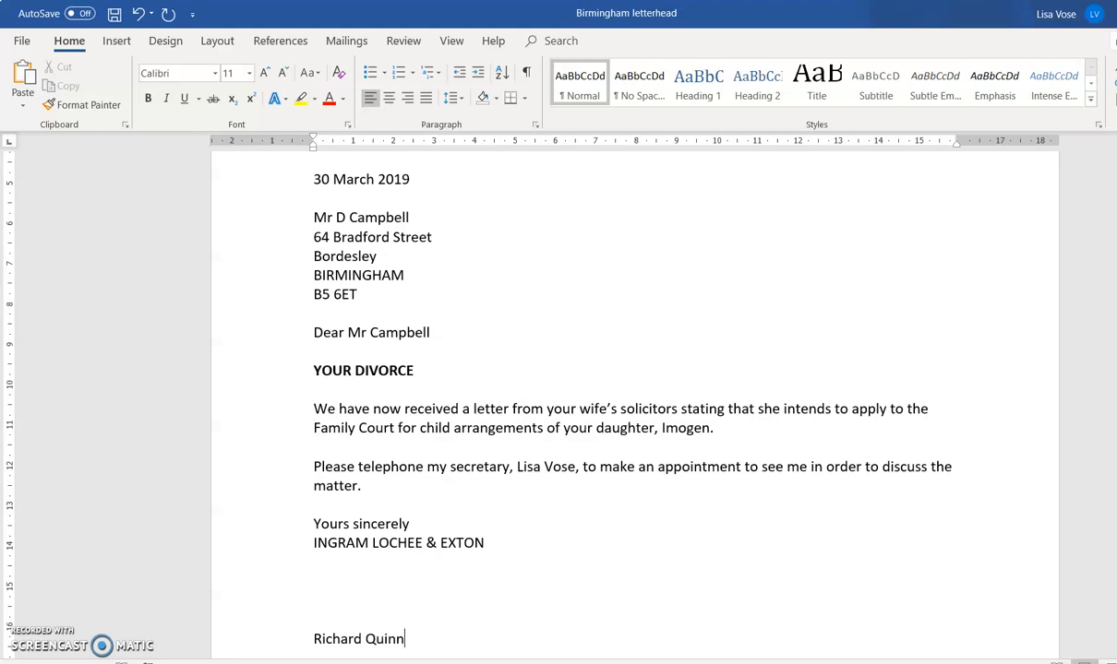
# - Type the signing solicitor's name and begin the title 'Solicitor' on the line below
pyautogui.press('Return')
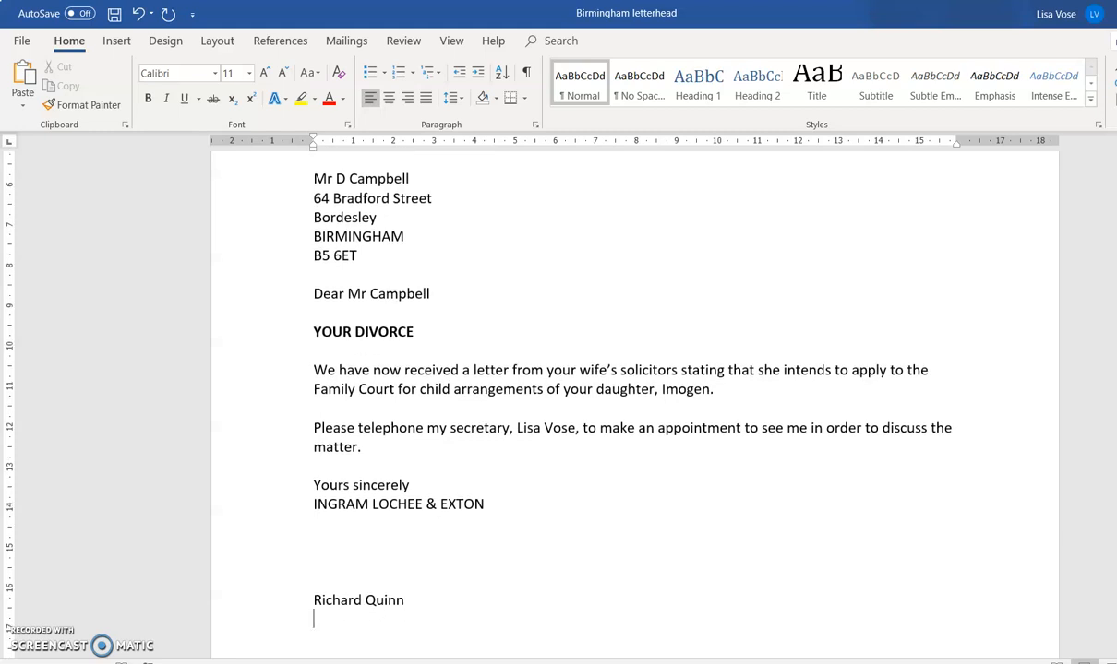
pyautogui.write('Solicitor')
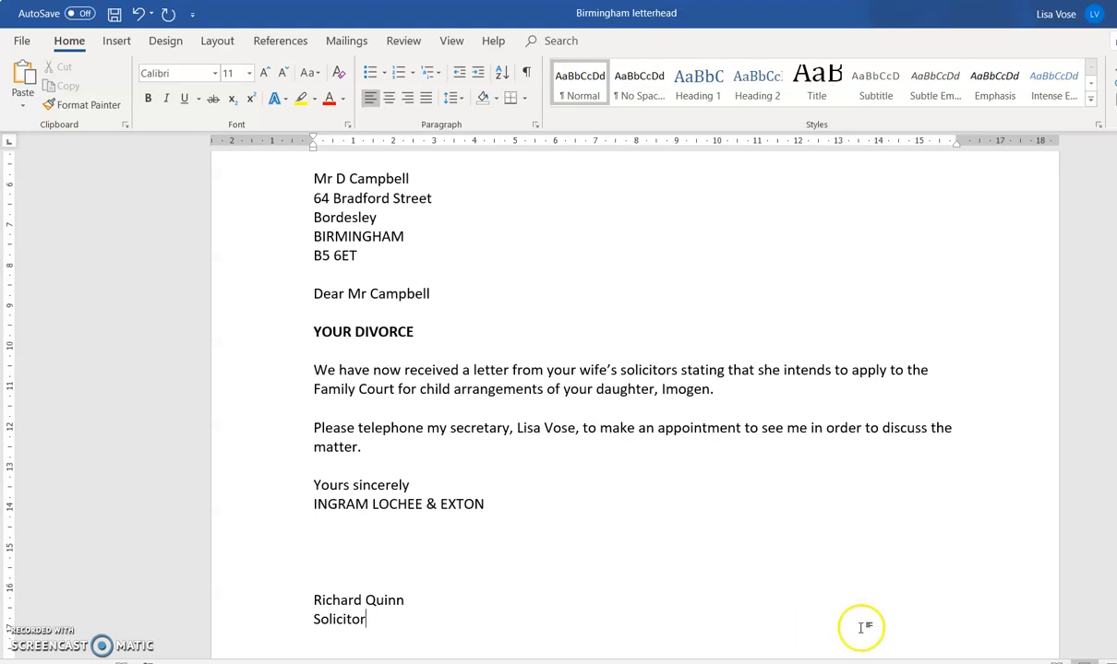
# - Zoom out to show the full page and review the closing block from Yours sincerely to Solicitor
pyautogui.keyDown('ctrl'); pyautogui.scroll(-4, 826, 623); pyautogui.keyUp('ctrl')
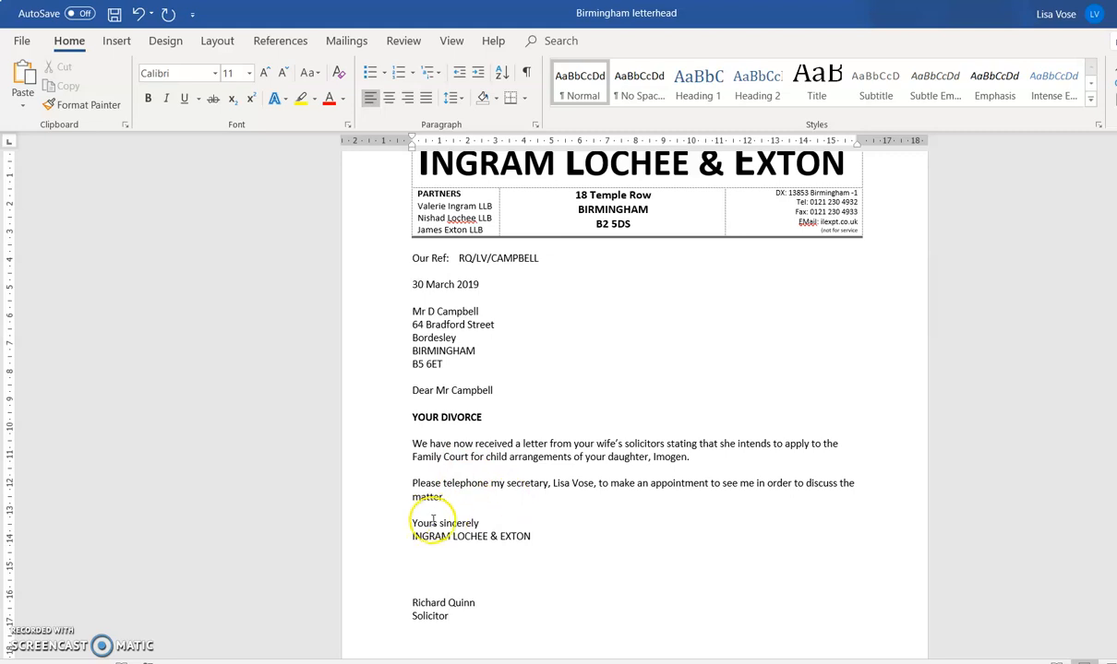
pyautogui.moveTo(408, 524); pyautogui.dragTo(476, 616)
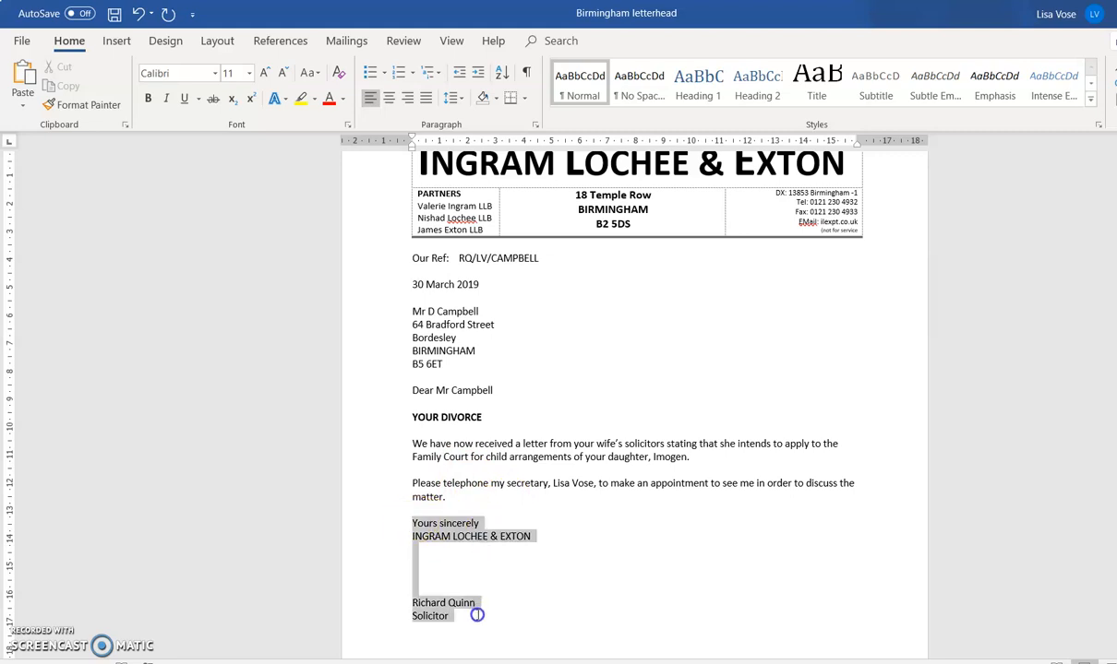
pyautogui.click(610, 487)
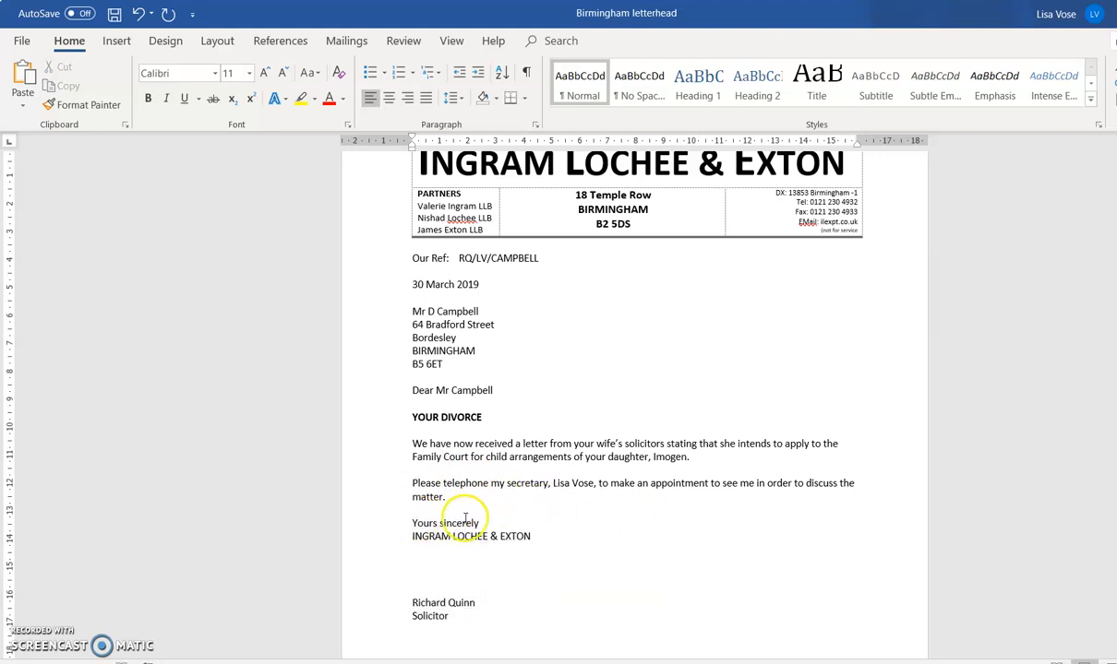